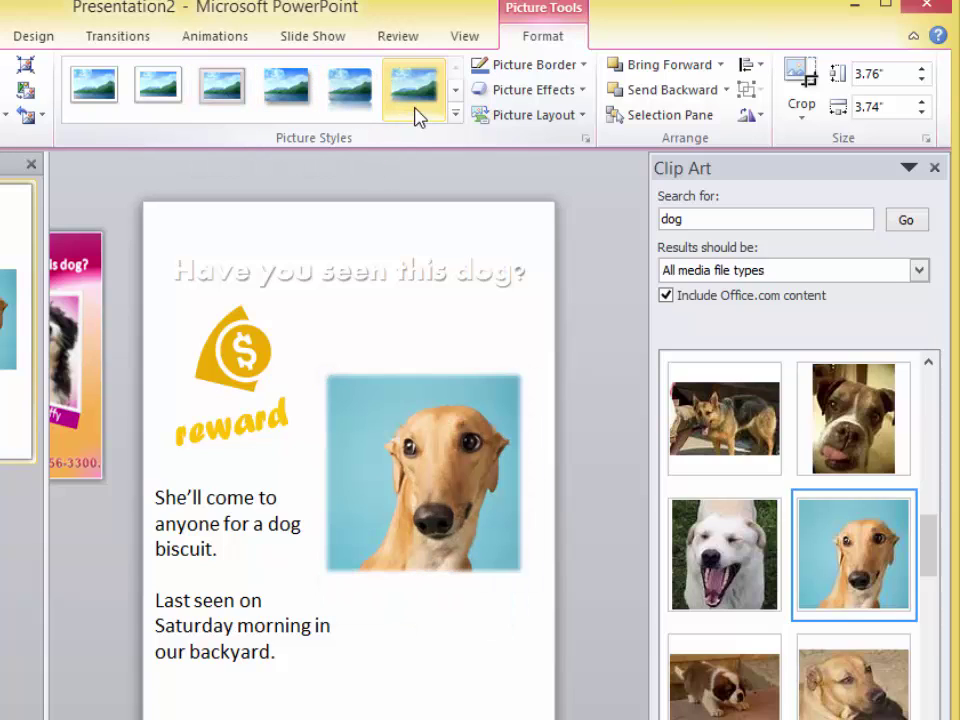
# Step: Apply the metal-framed oval picture style to the dog picture and colour its border dark blue
pyautogui.click(456, 119)
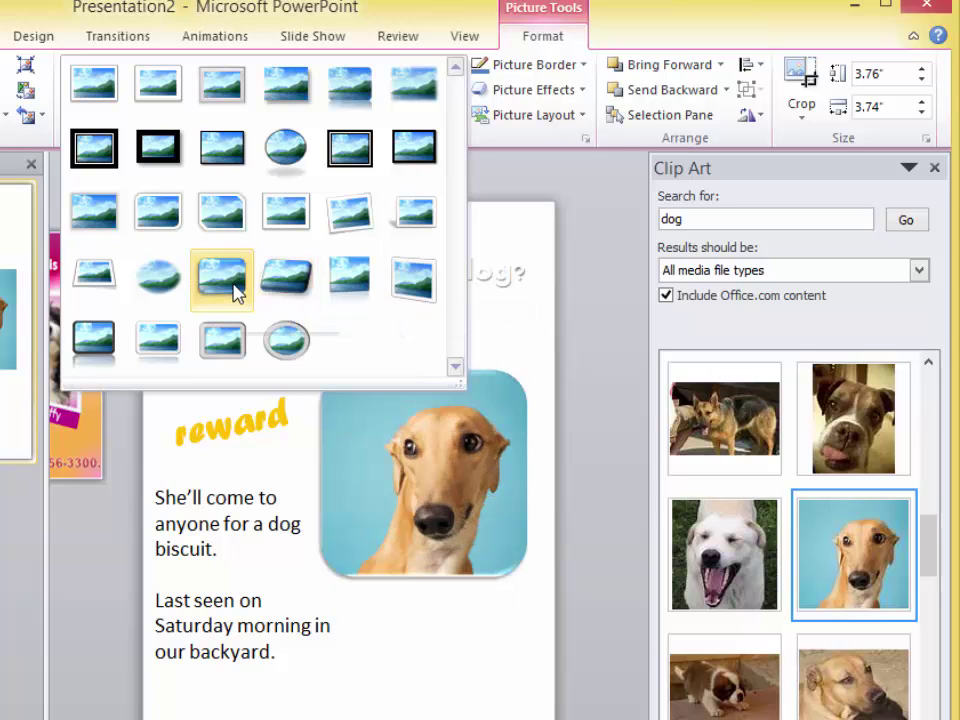
pyautogui.click(297, 354)
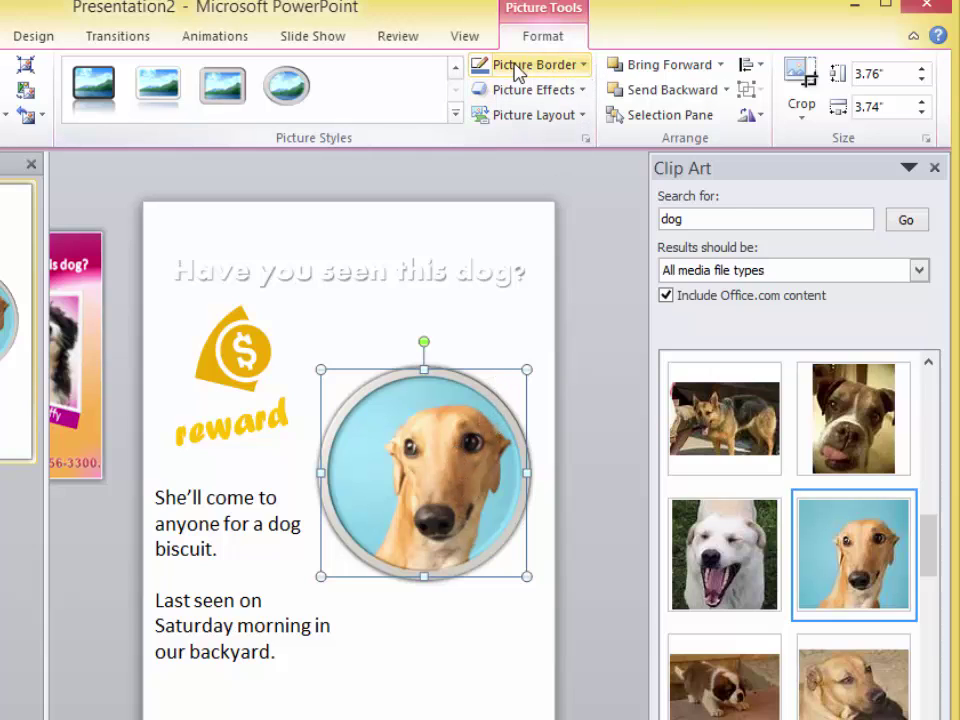
pyautogui.click(585, 68)
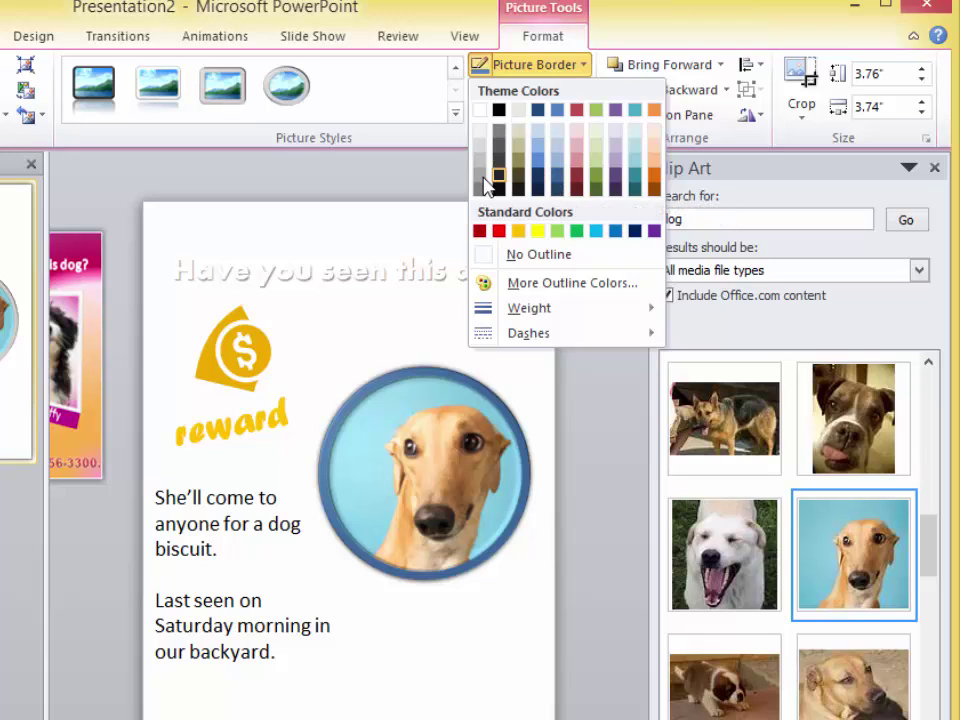
pyautogui.click(557, 180)
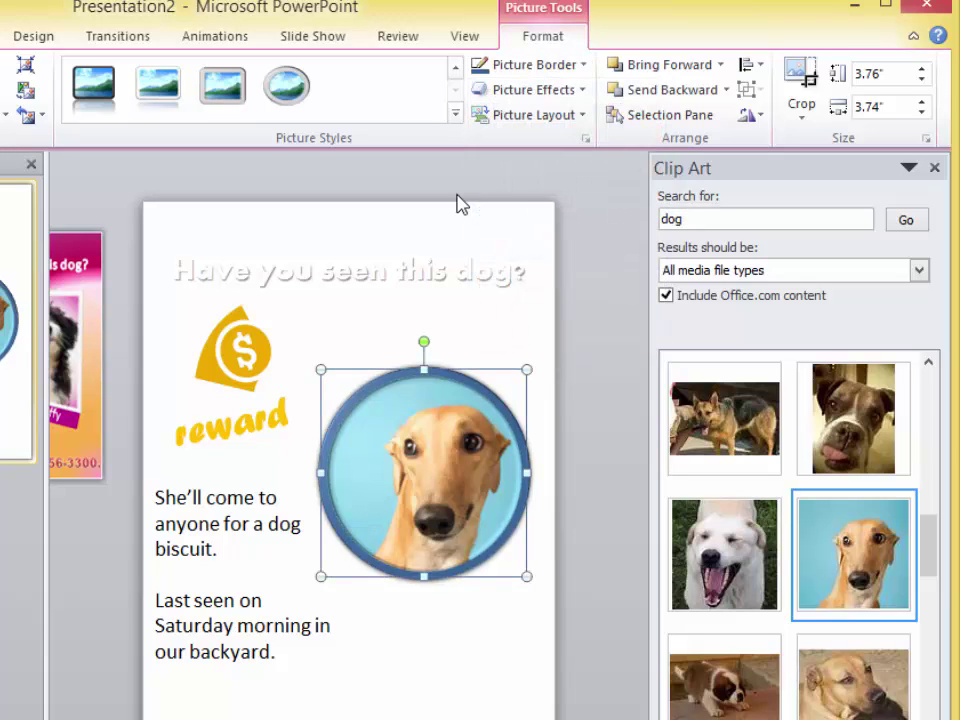
# Step: Apply the centred inner shadow effect to the dog picture
pyautogui.click(581, 92)
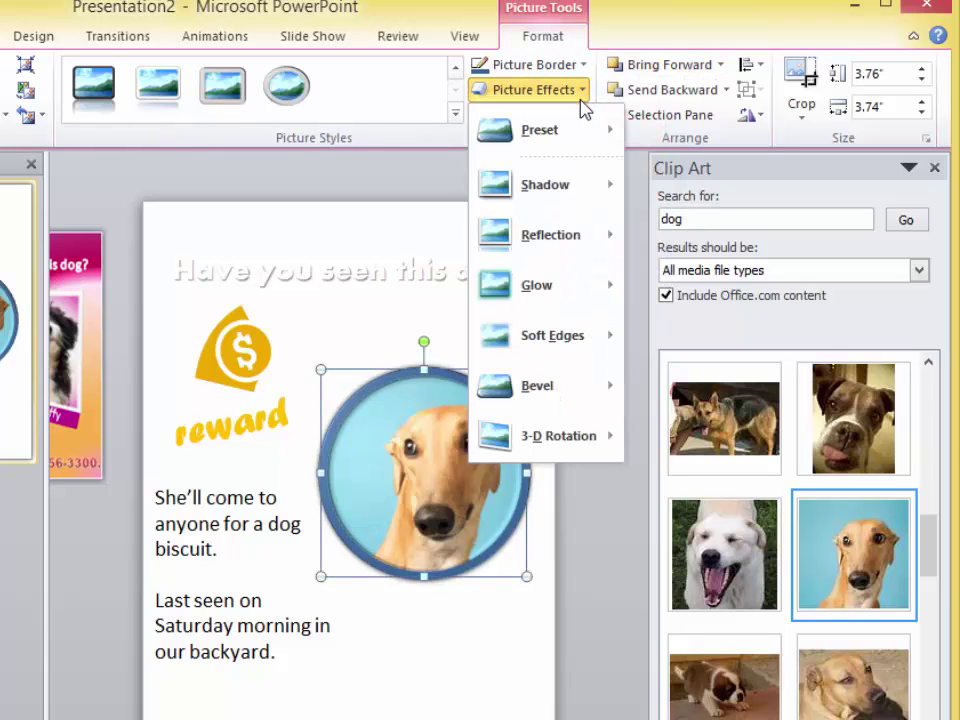
pyautogui.moveTo(572, 167)
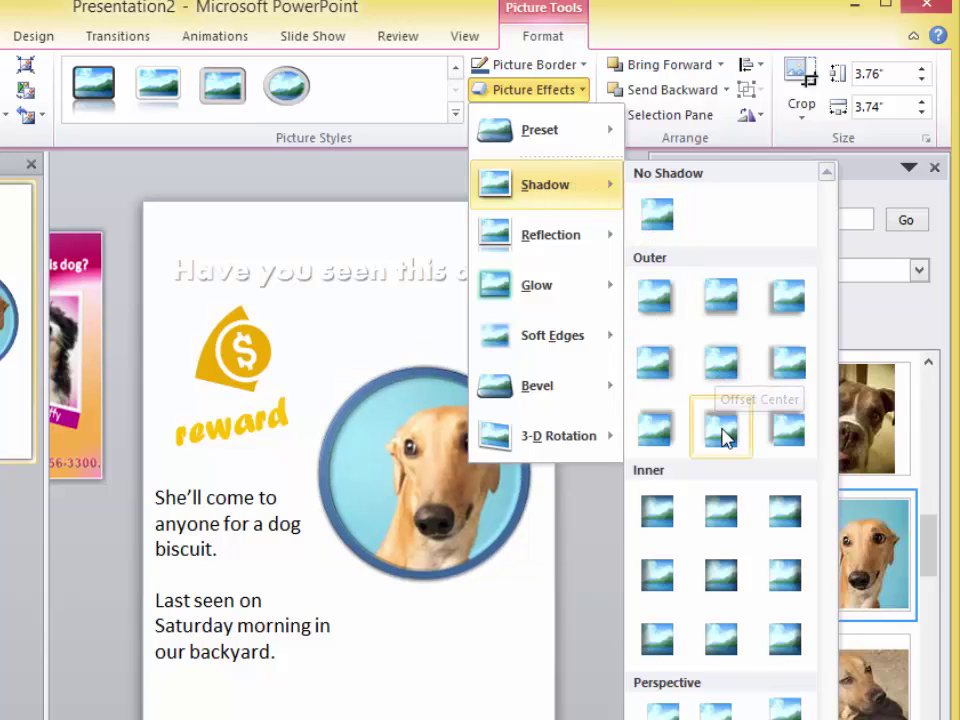
pyautogui.click(730, 578)
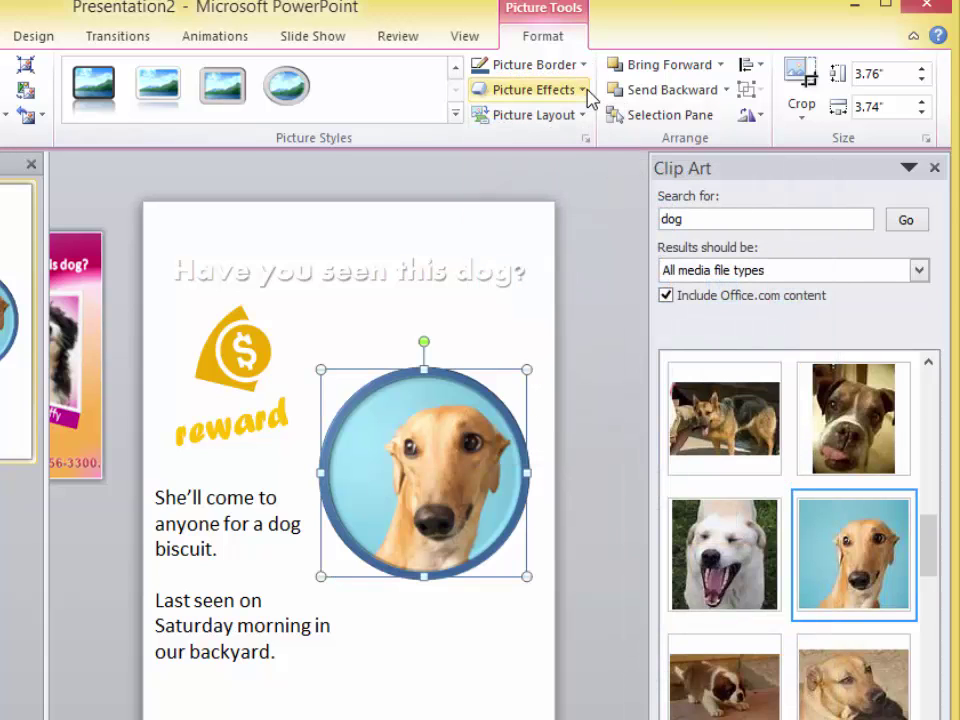
# Step: Preview the available reflection, glow and other picture effects on the oval dog picture
pyautogui.click(586, 94)
pyautogui.moveTo(587, 242)
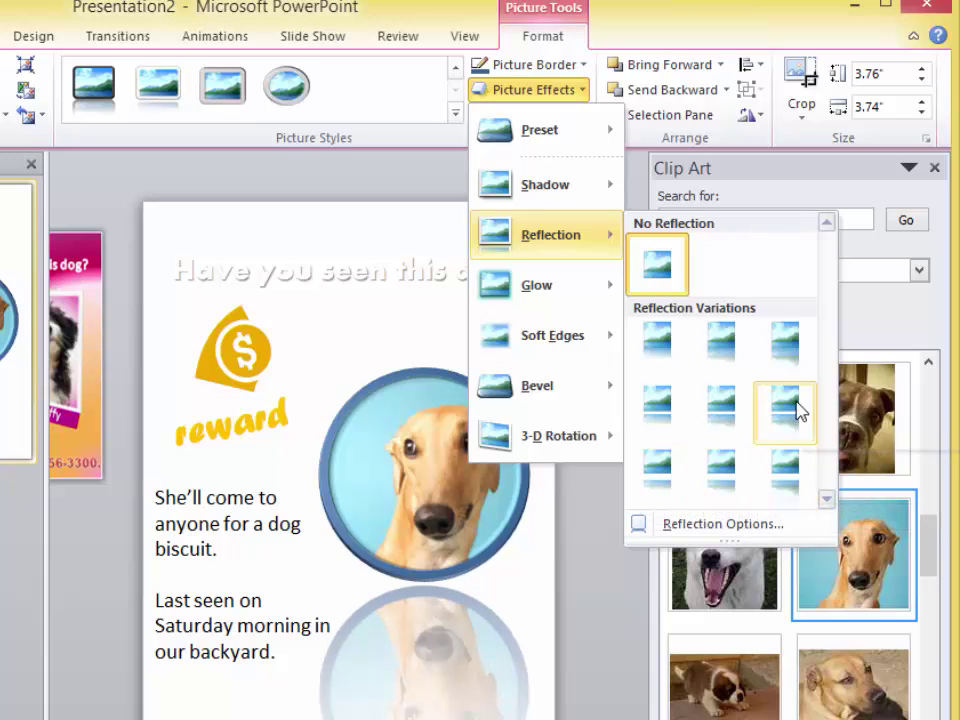
pyautogui.moveTo(592, 296)
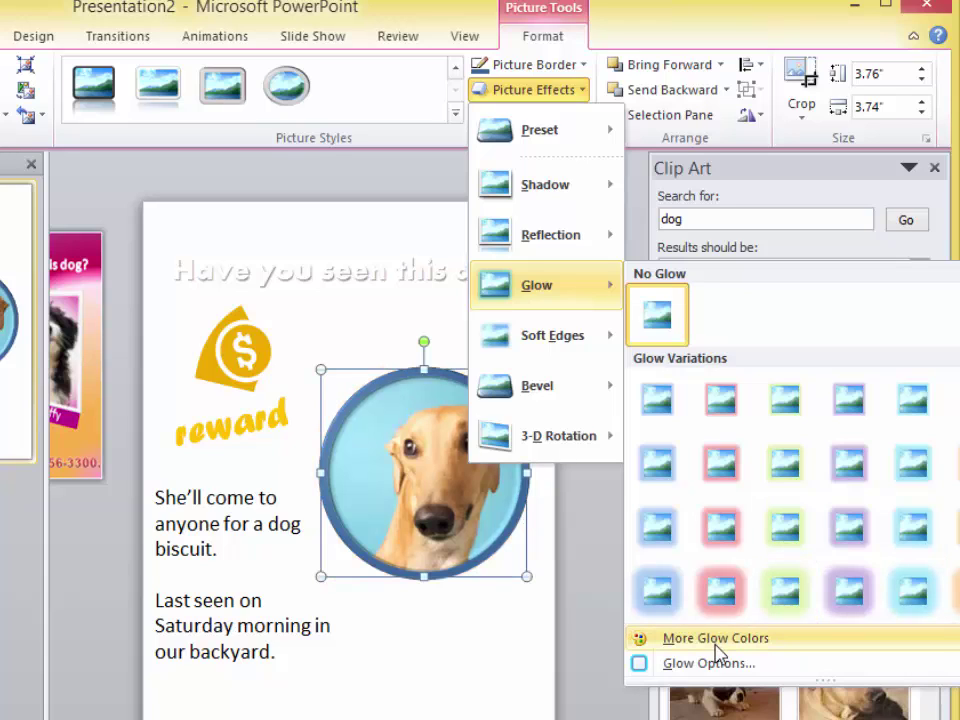
pyautogui.moveTo(736, 648)
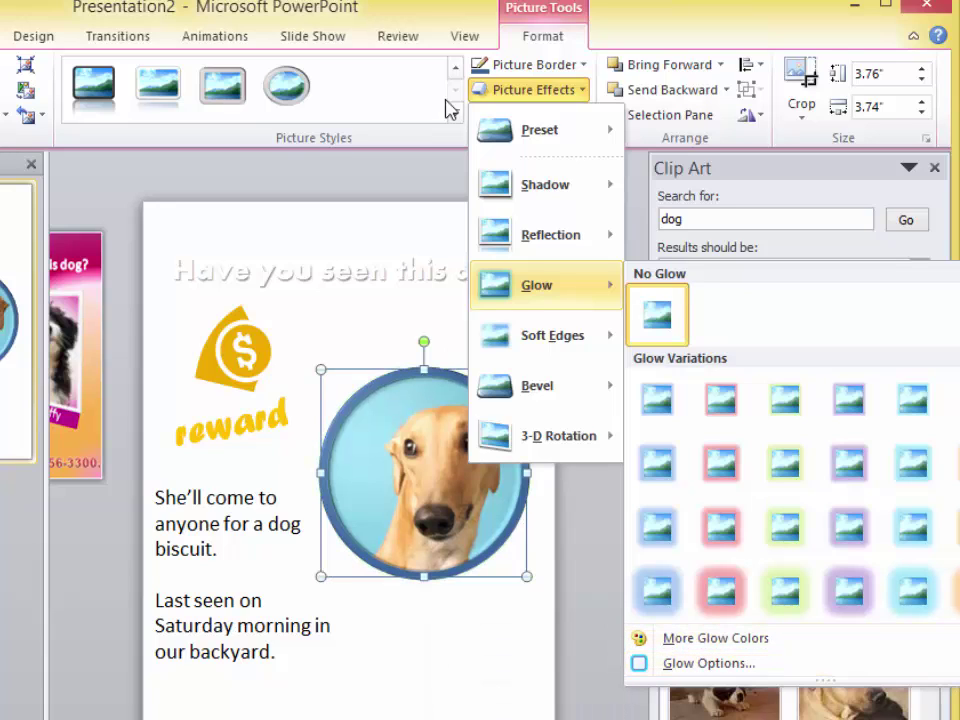
pyautogui.moveTo(576, 334)
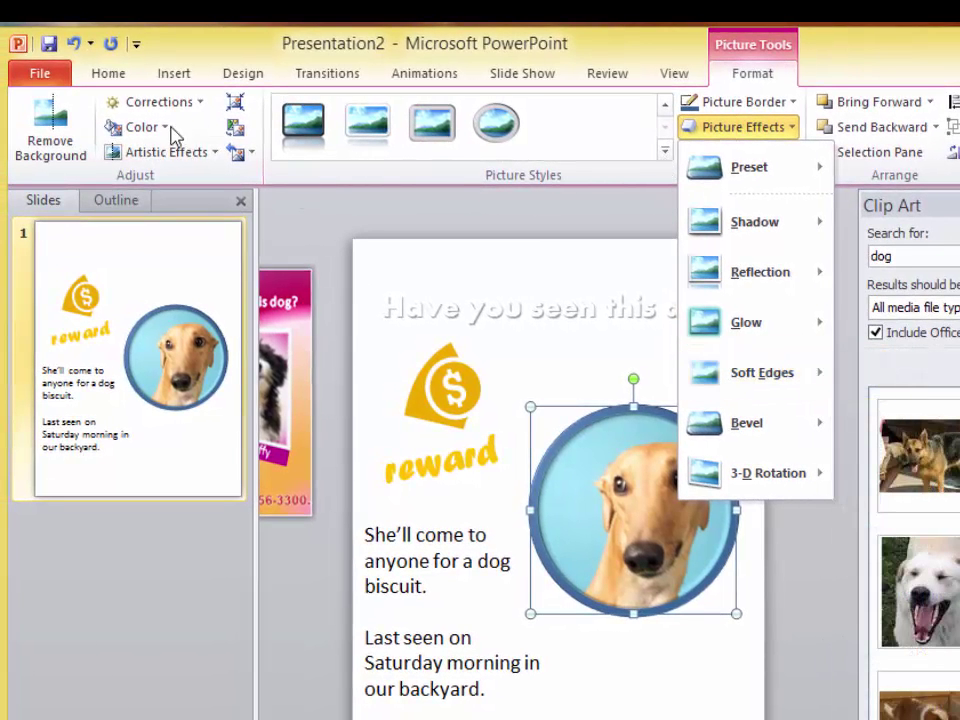
pyautogui.click(578, 437)
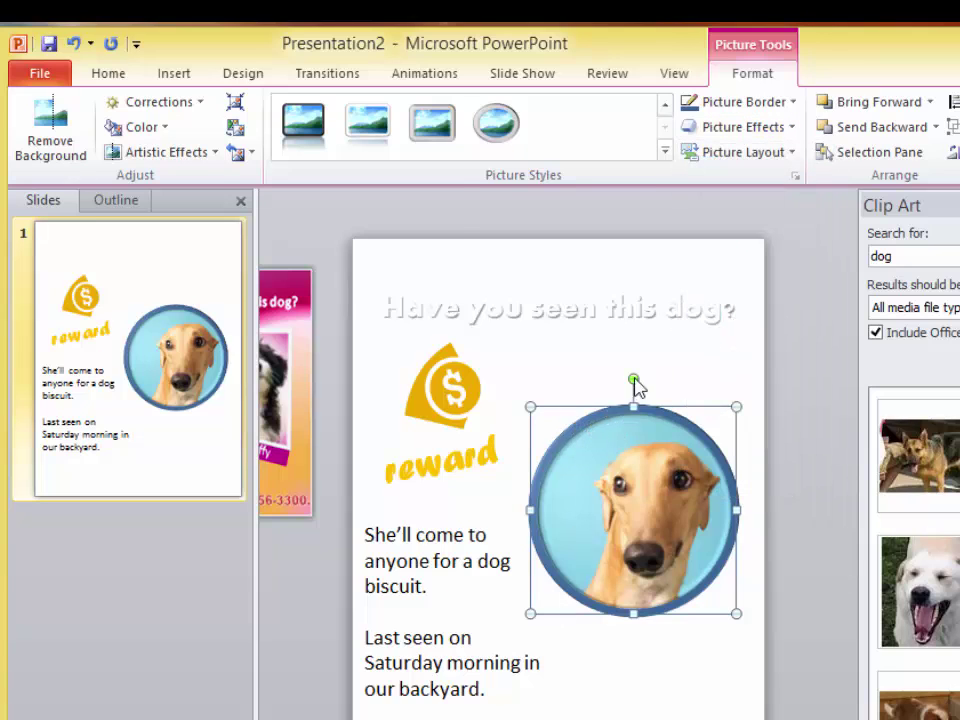
# Step: Reset the dog picture to discard its style, border and shadow formatting
pyautogui.click(709, 705)
pyautogui.click(685, 563)
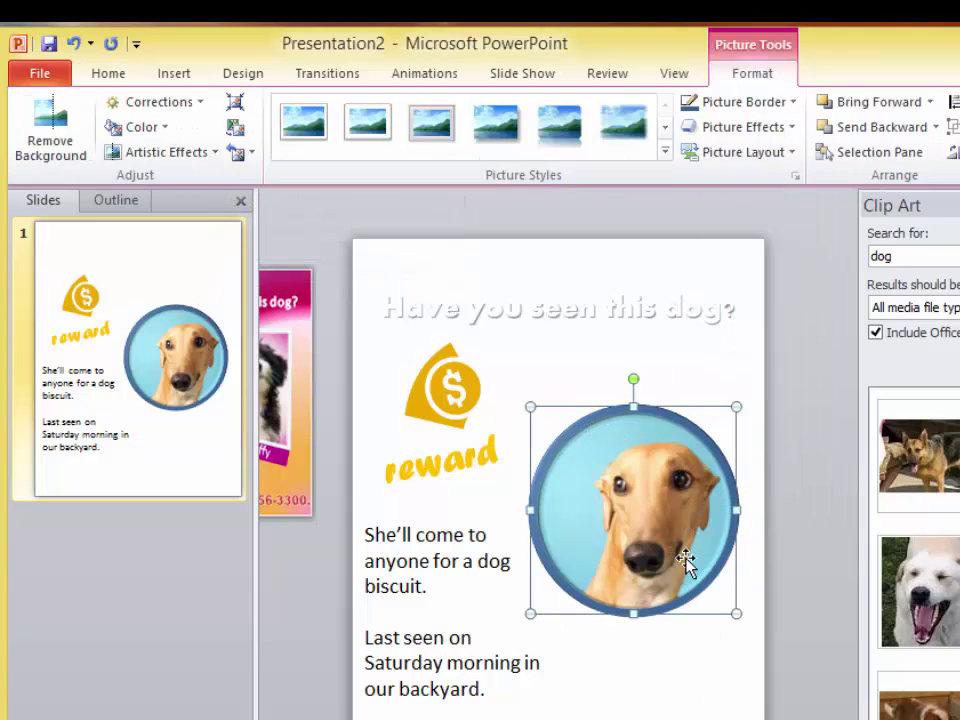
pyautogui.click(237, 155)
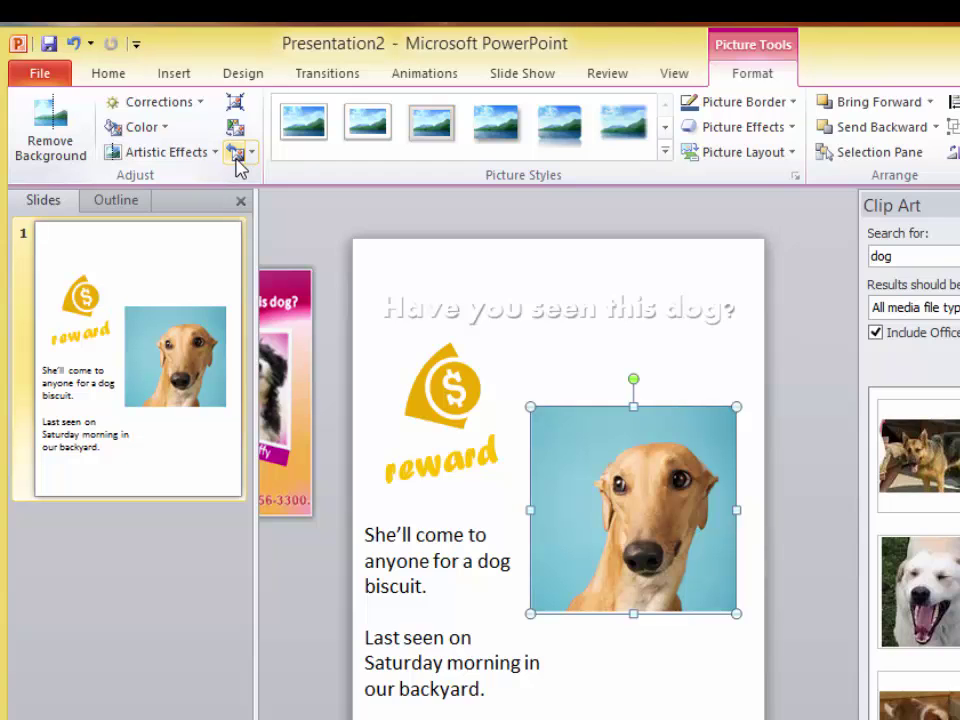
# Step: Preview soft edges on the dog picture and apply a perspective 3-D rotation to it
pyautogui.click(789, 129)
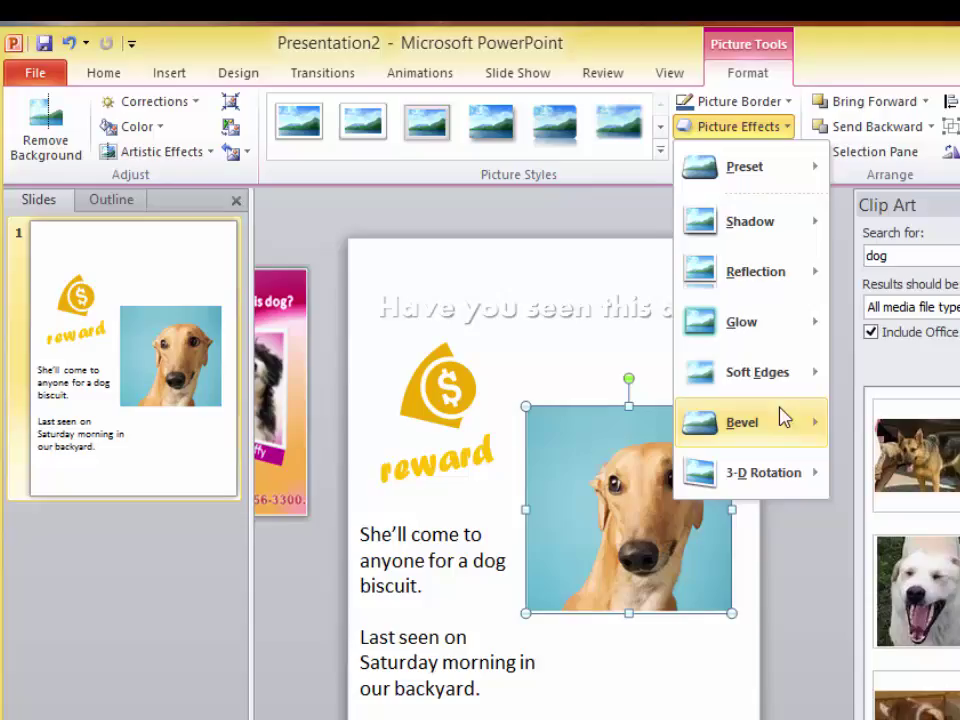
pyautogui.moveTo(800, 374)
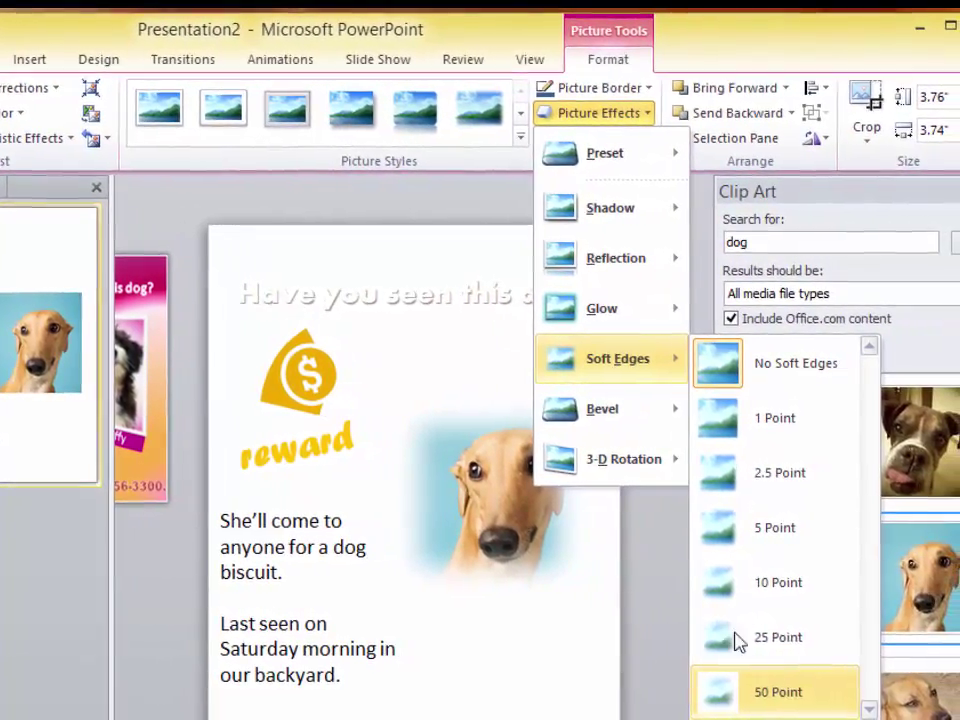
pyautogui.moveTo(615, 408)
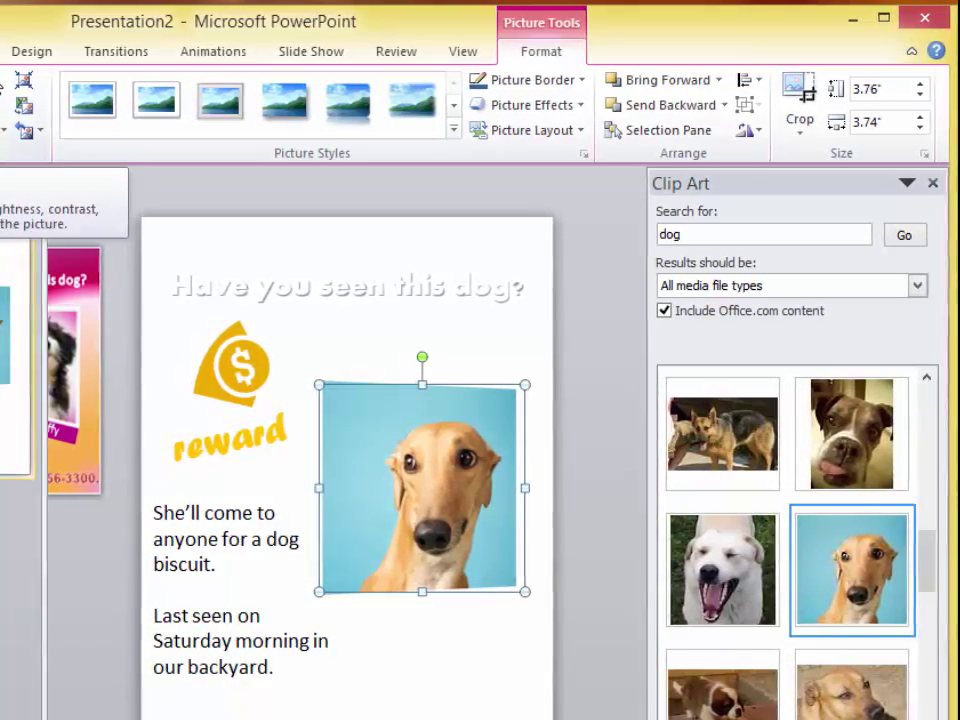
# Step: Set the dog picture's brightness and contrast to 0% (Normal) and recolour it with the light blue variation
pyautogui.click(1, 88)
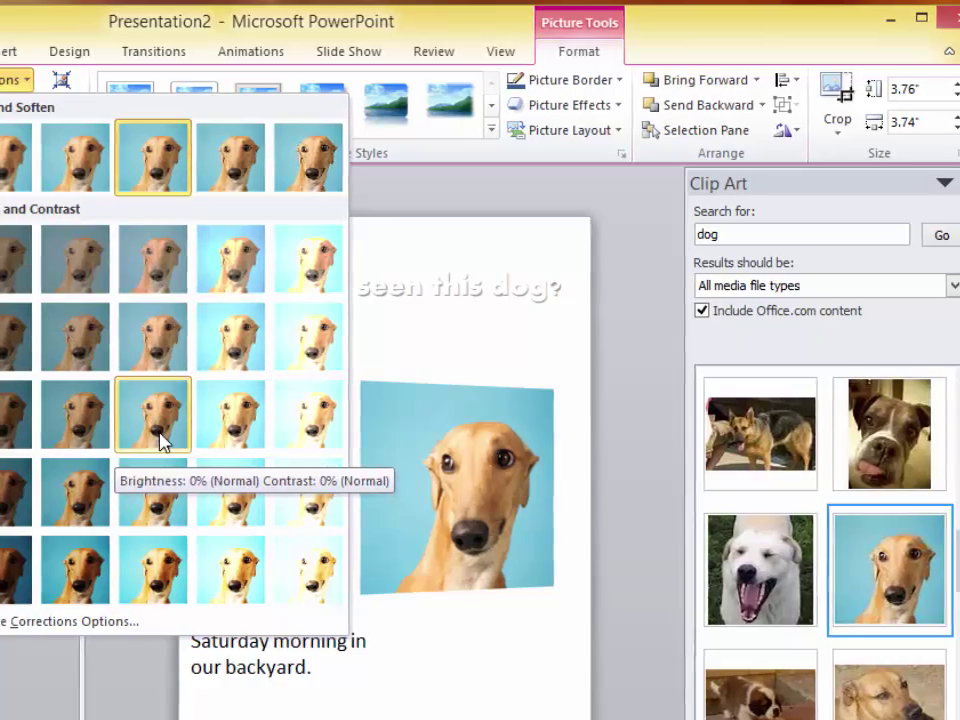
pyautogui.click(163, 439)
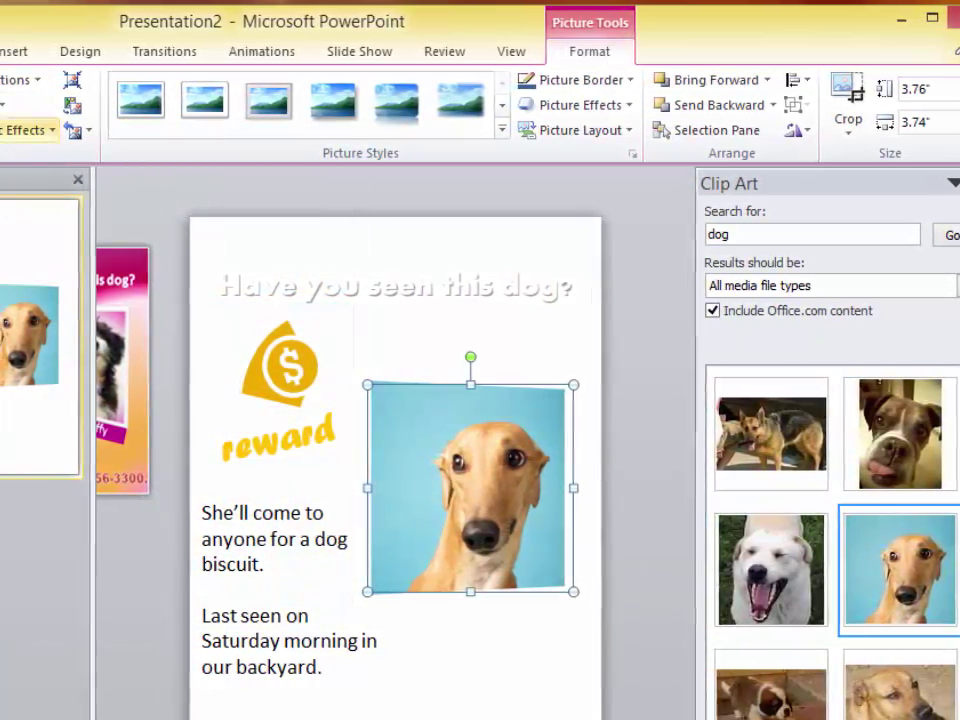
pyautogui.click(6, 108)
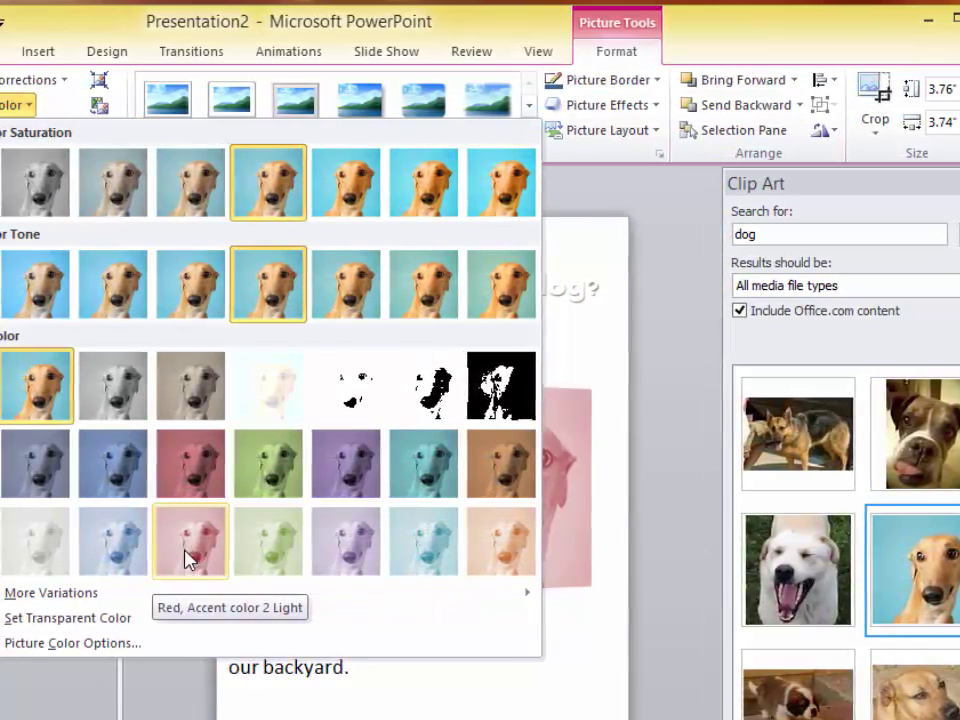
pyautogui.click(141, 561)
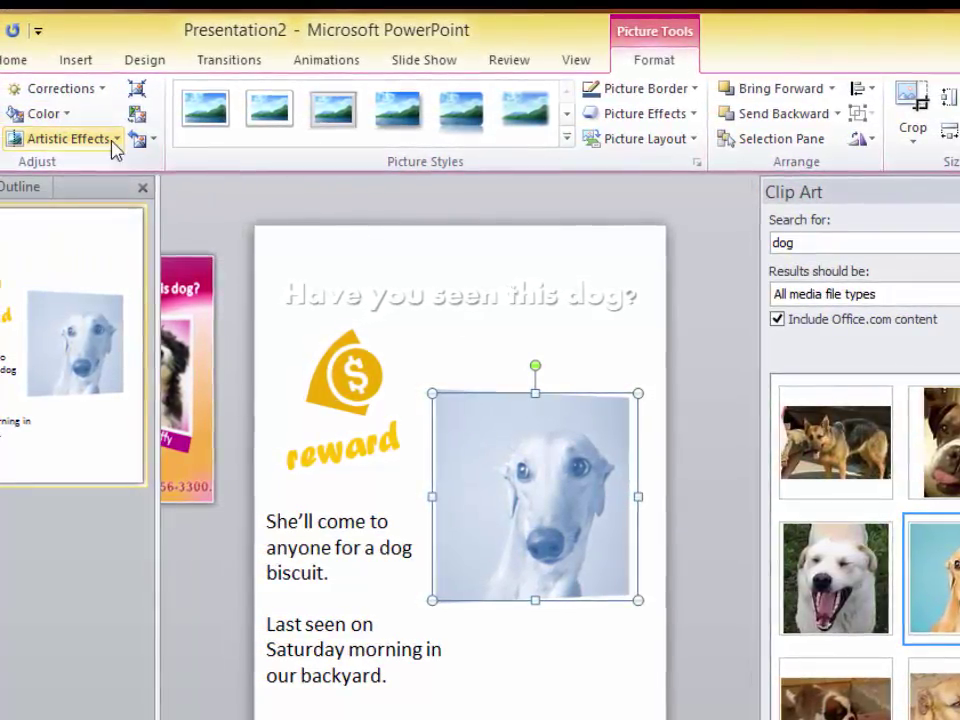
# Step: Try a pencil-style artistic effect on the dog picture and reset the picture's formatting
pyautogui.click(117, 141)
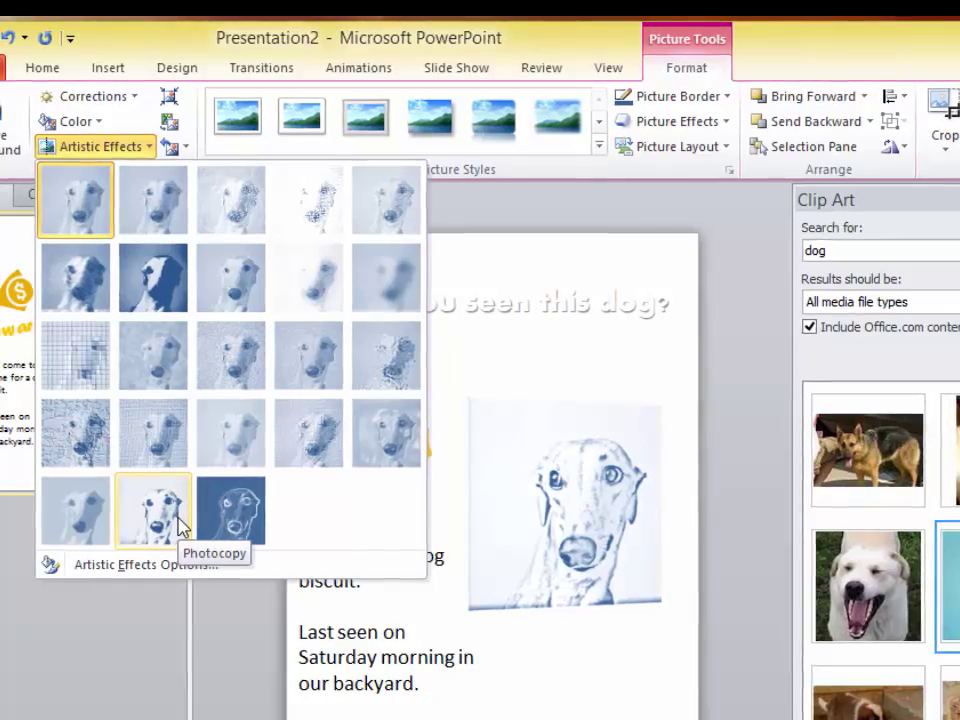
pyautogui.click(235, 207)
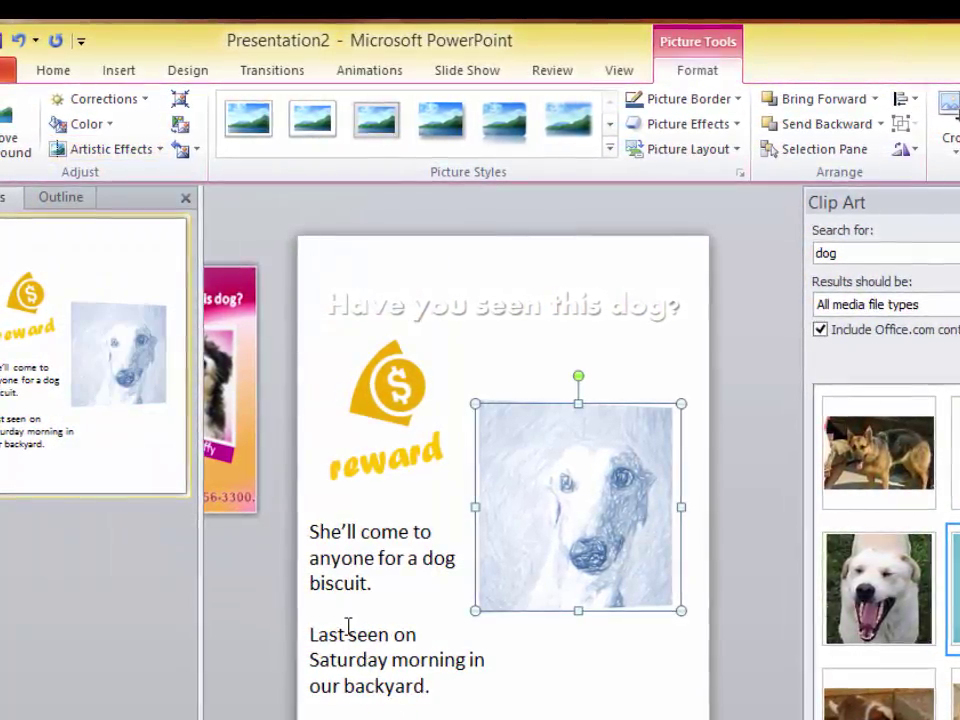
pyautogui.click(188, 152)
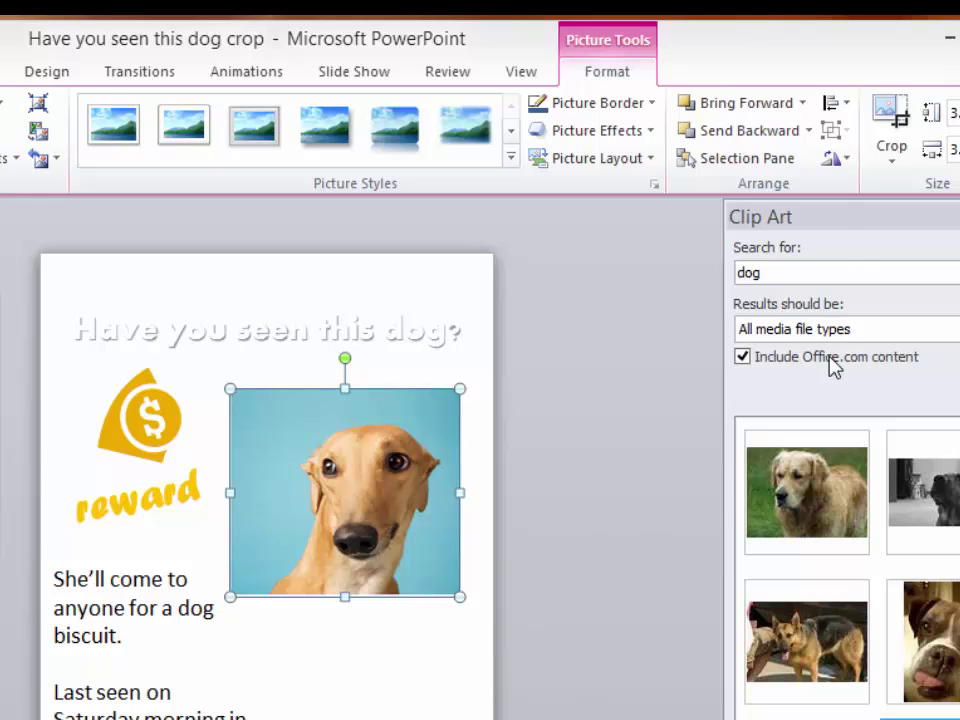
# Step: Crop the dog picture on all four sides to a narrow band around the dog's eyes
pyautogui.click(891, 118)
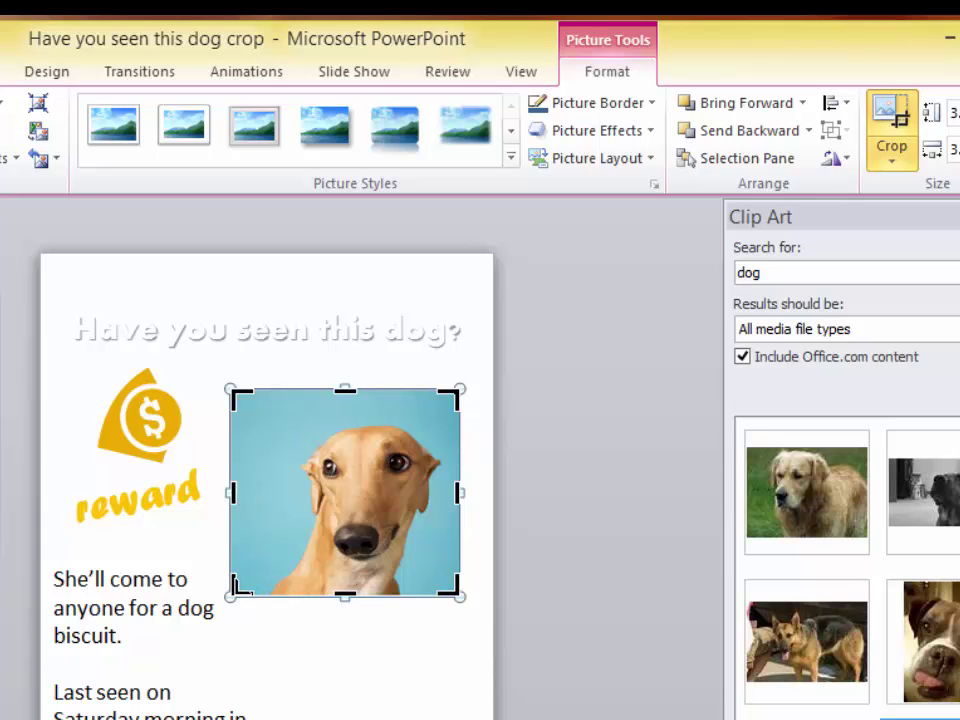
pyautogui.moveTo(238, 588); pyautogui.dragTo(297, 569)
pyautogui.moveTo(377, 391); pyautogui.dragTo(374, 433)
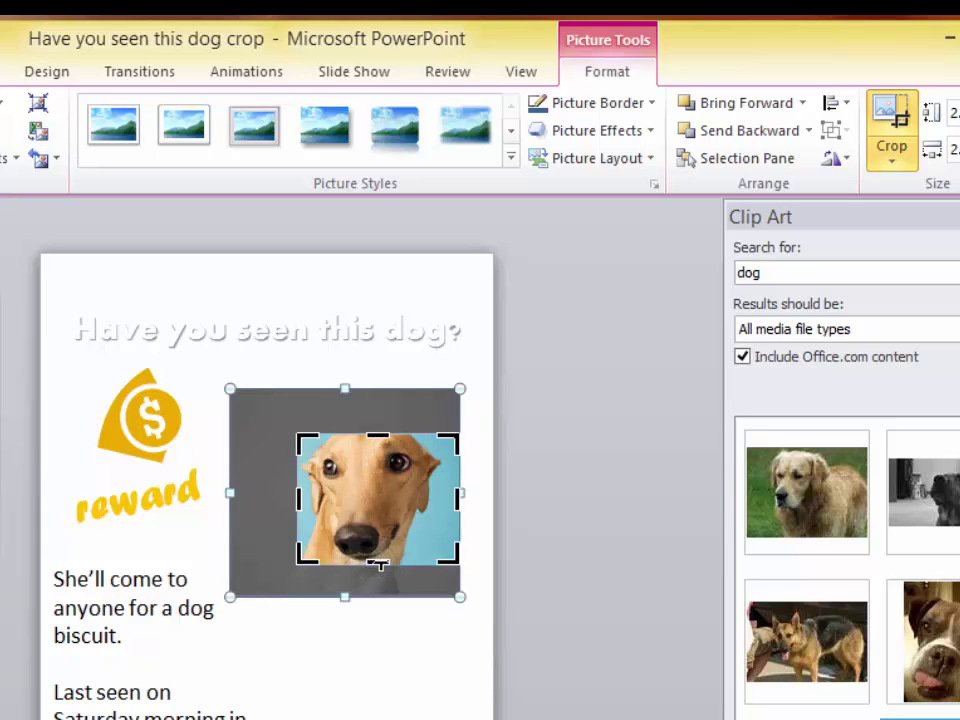
pyautogui.moveTo(379, 553); pyautogui.dragTo(384, 496)
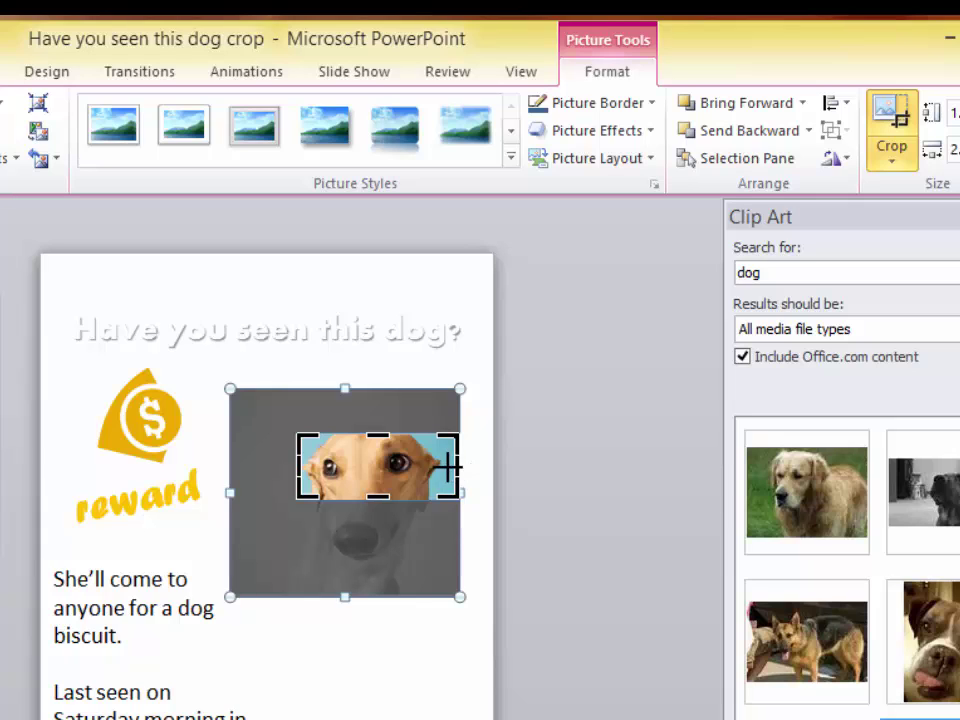
pyautogui.moveTo(448, 467); pyautogui.dragTo(446, 464)
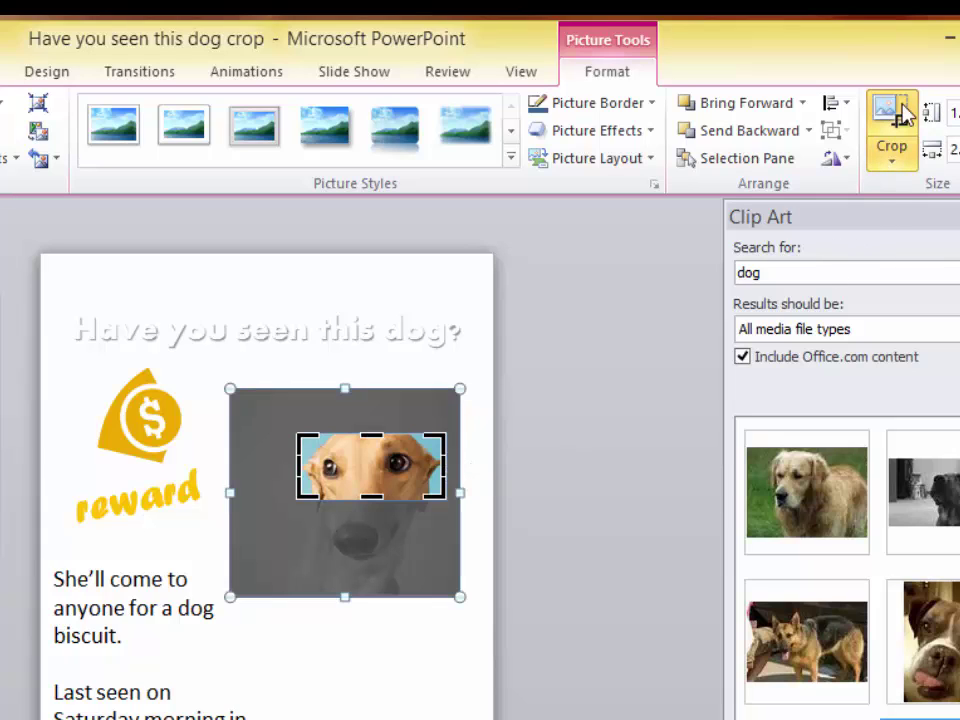
pyautogui.click(900, 115)
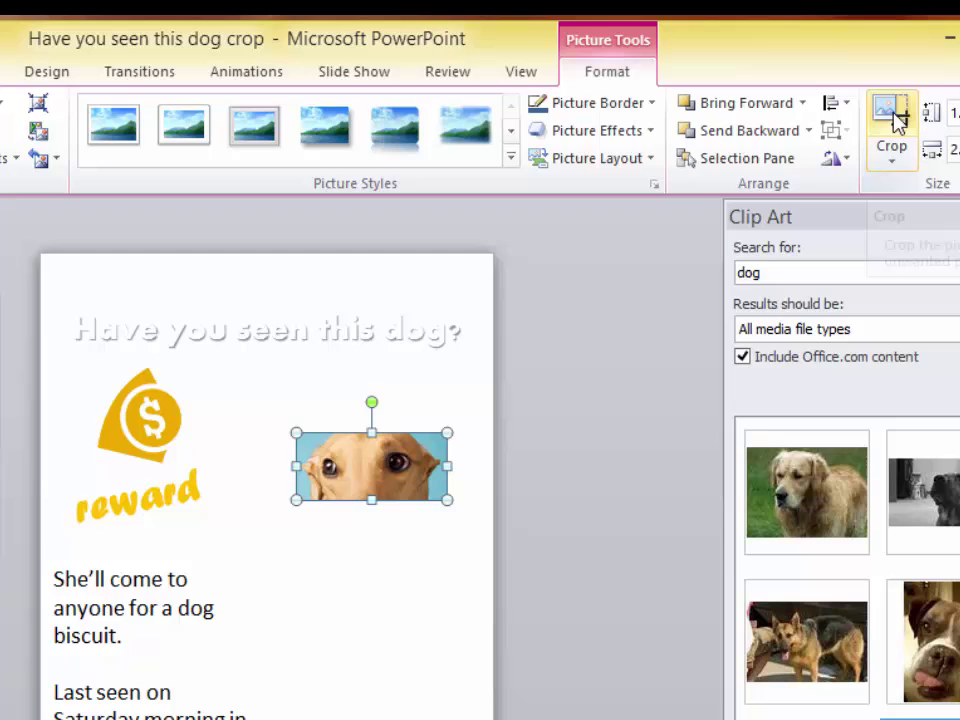
pyautogui.click(385, 645)
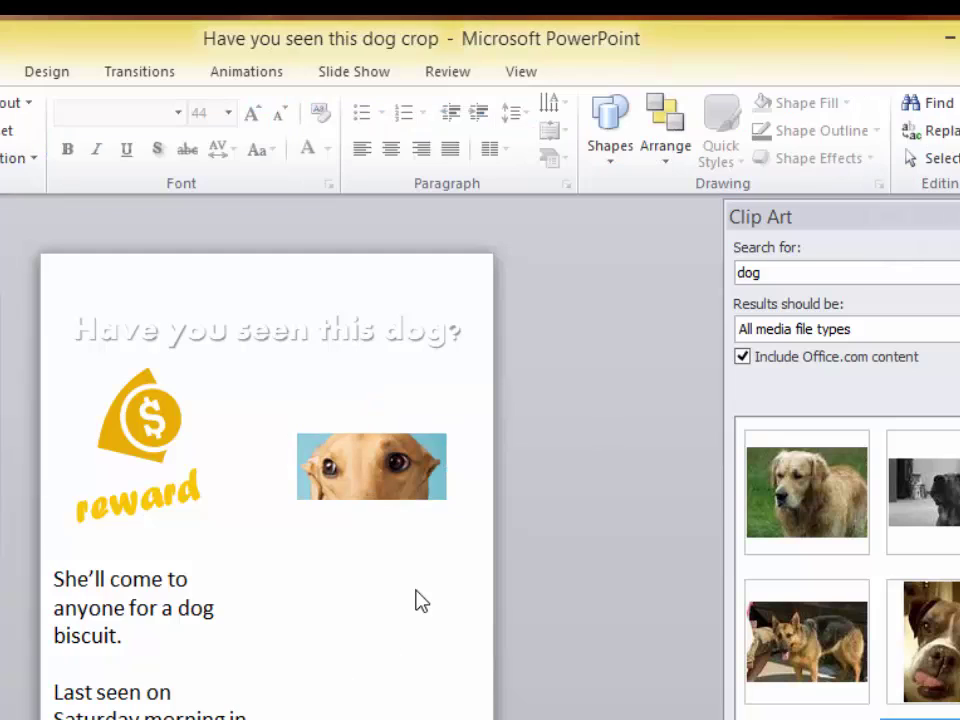
# Step: Extend the dog picture's crop area downward and slightly upward to include the dog's whole face
pyautogui.click(388, 493)
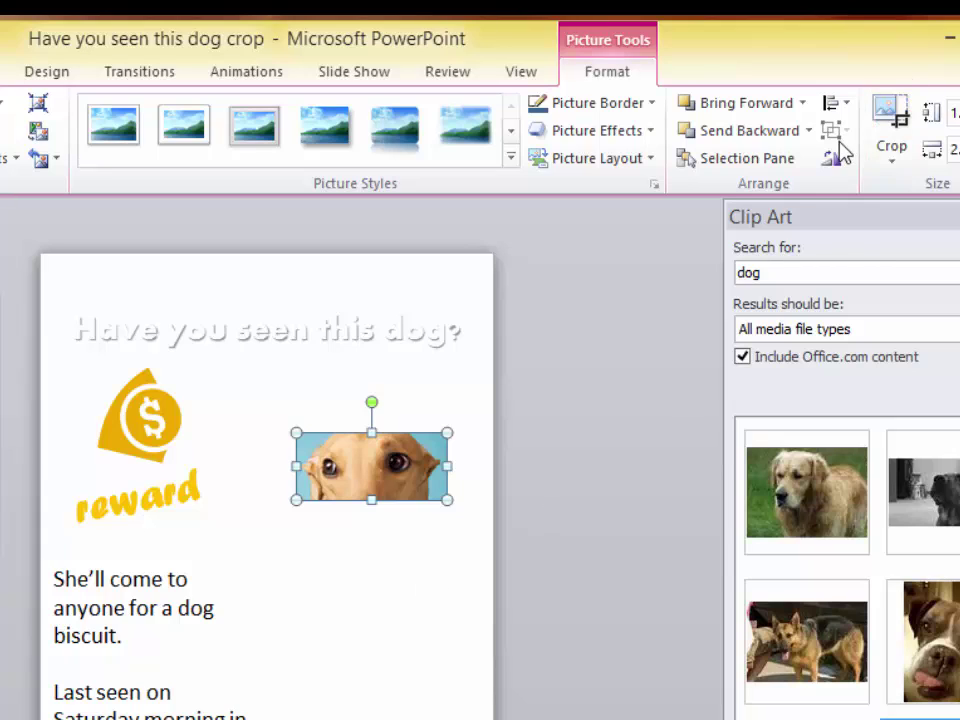
pyautogui.click(897, 116)
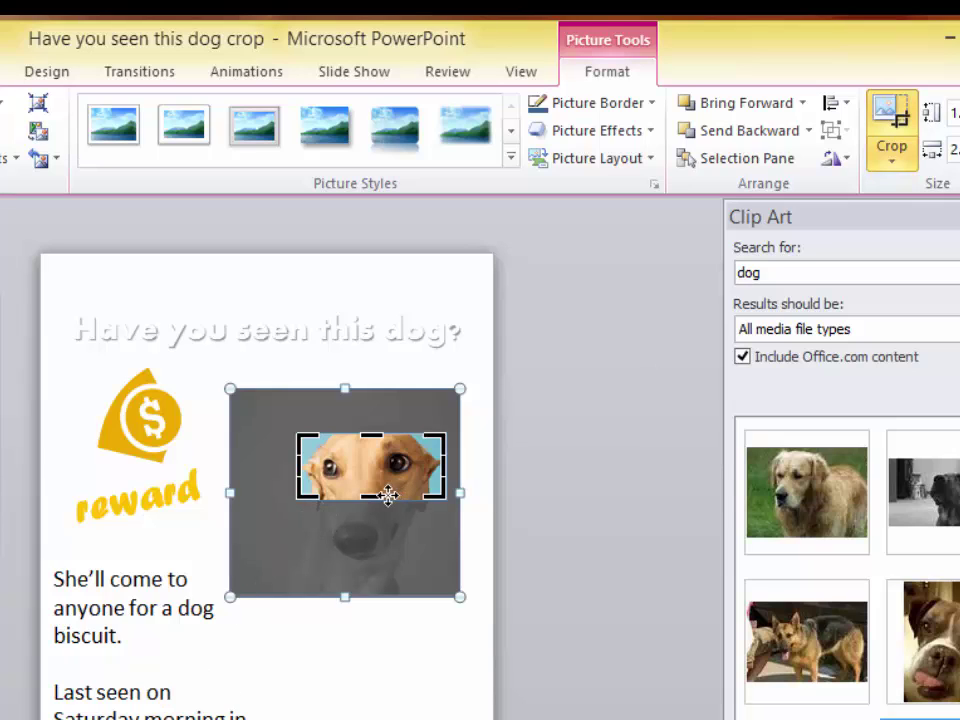
pyautogui.moveTo(373, 499); pyautogui.dragTo(364, 573)
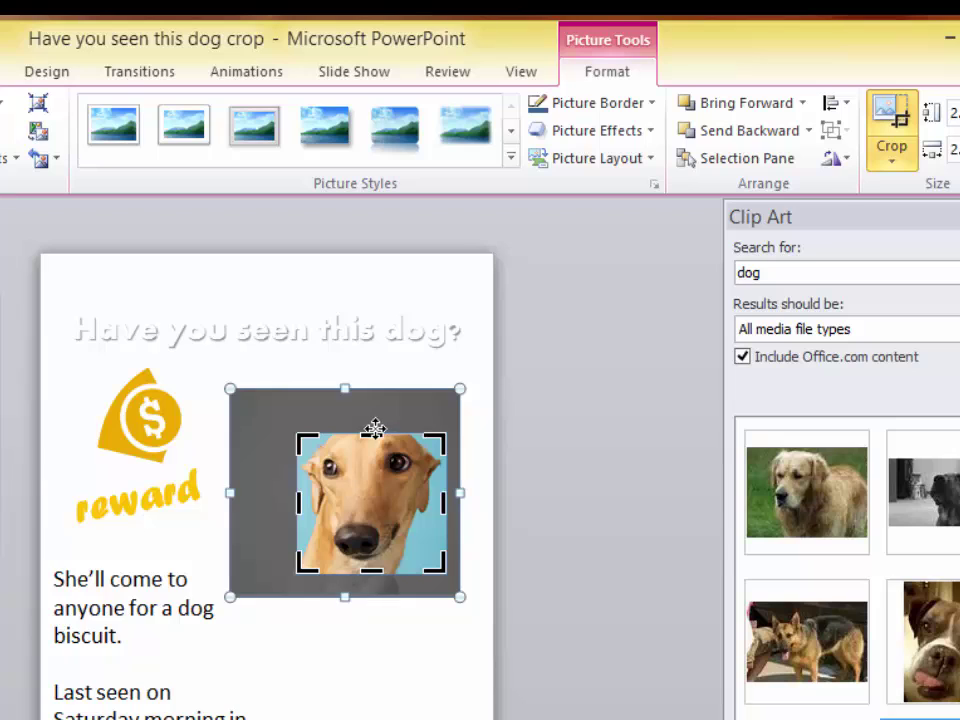
pyautogui.moveTo(371, 433); pyautogui.dragTo(371, 414)
pyautogui.click(894, 118)
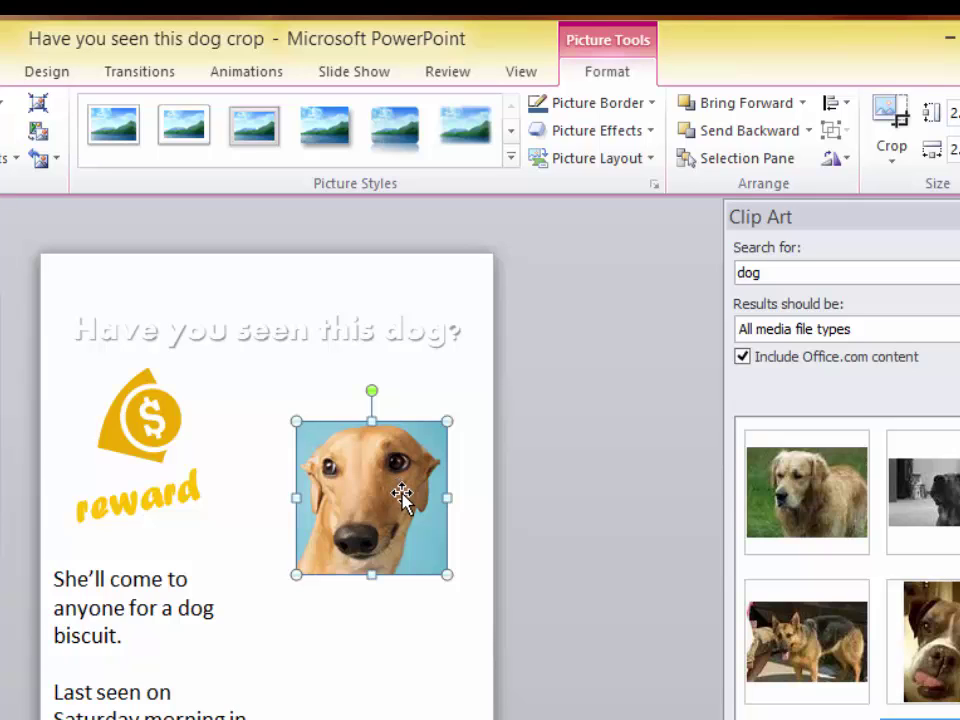
# Step: Compress all pictures in the flyer at document resolution with their cropped areas deleted, and check the dog picture's crop
pyautogui.click(38, 108)
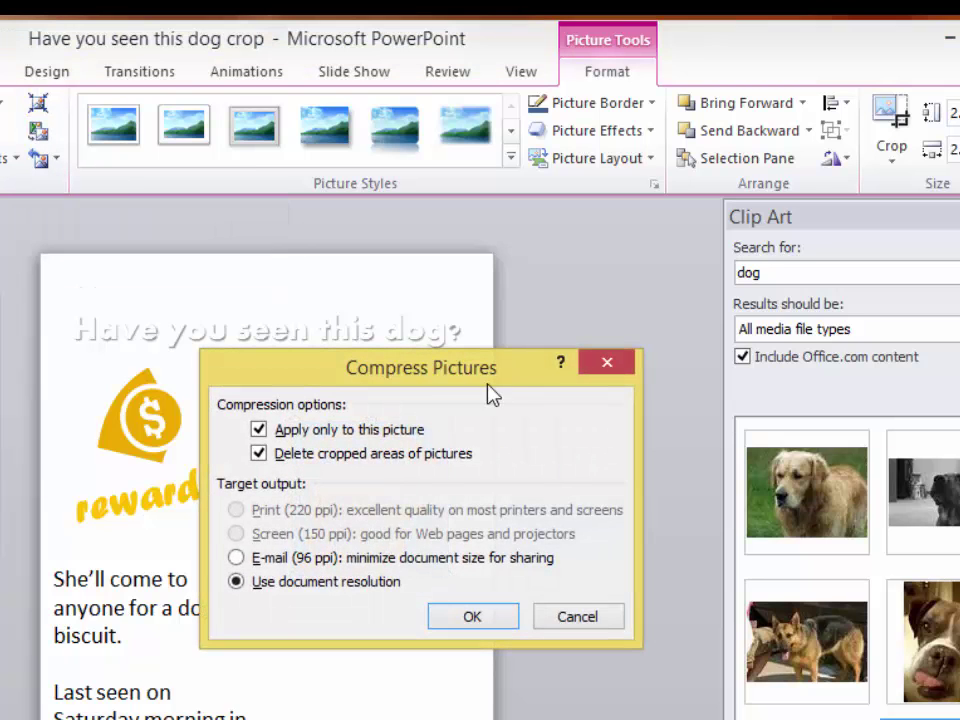
pyautogui.moveTo(494, 395); pyautogui.dragTo(536, 612)
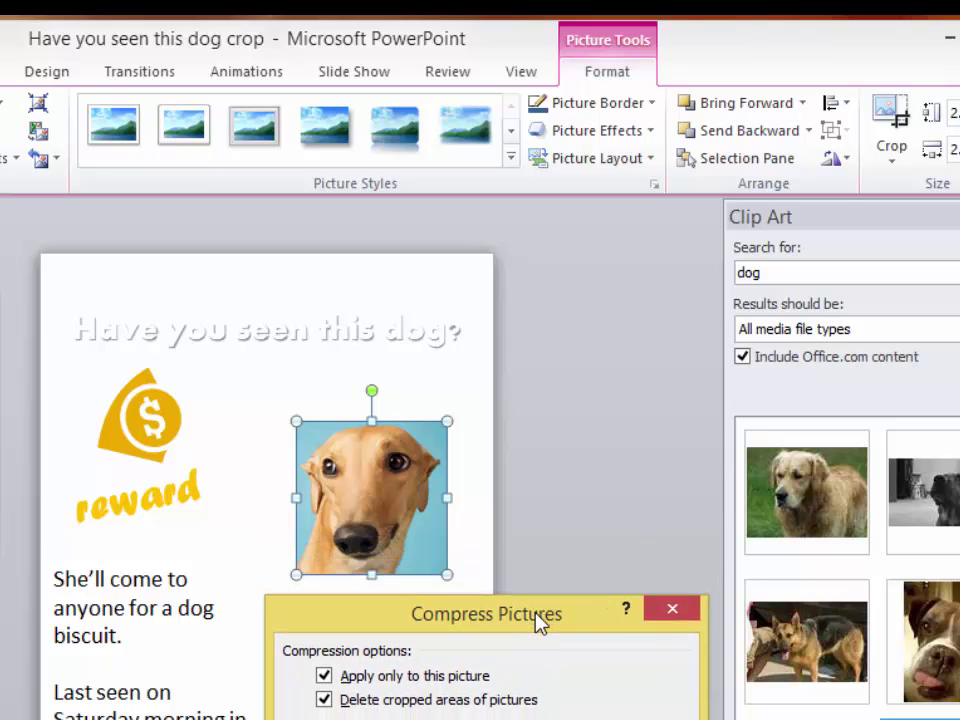
pyautogui.click(325, 677)
pyautogui.press('Return')
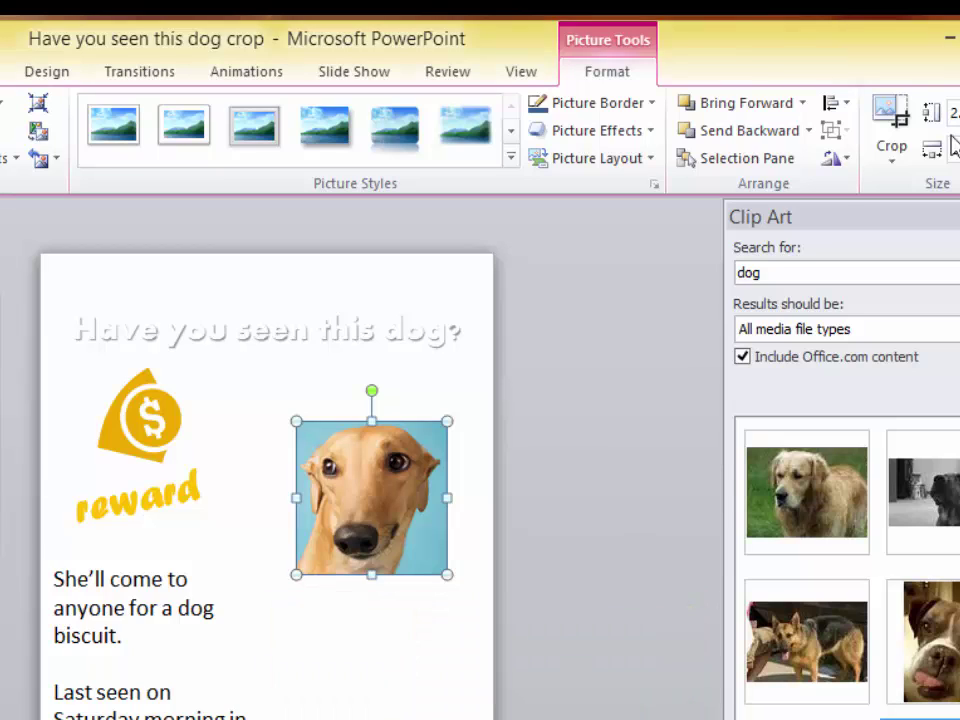
pyautogui.click(893, 118)
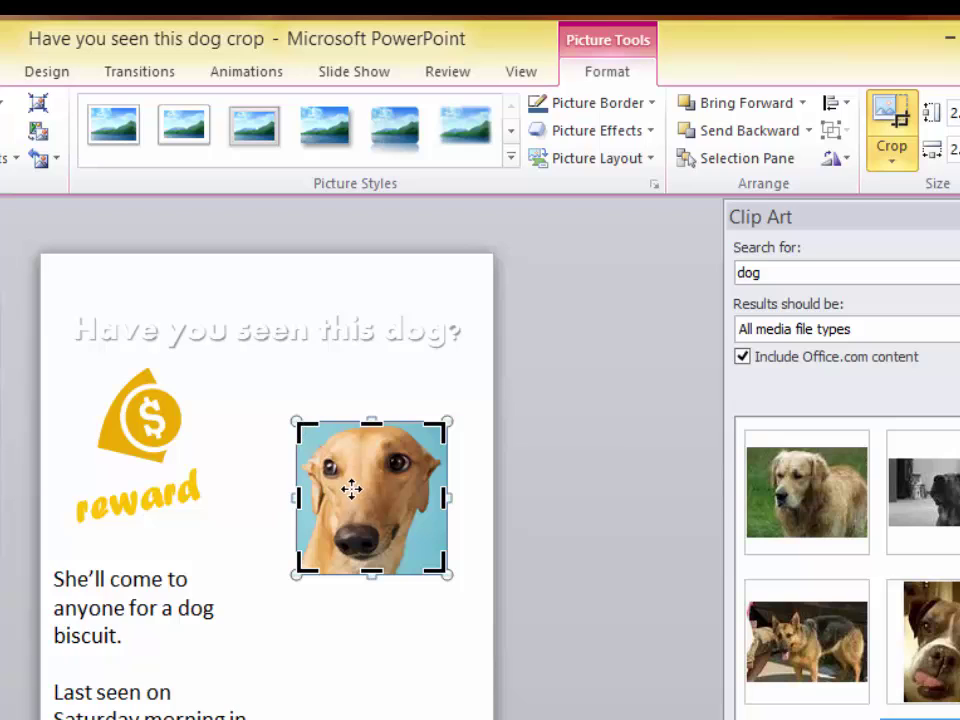
pyautogui.press('Escape')
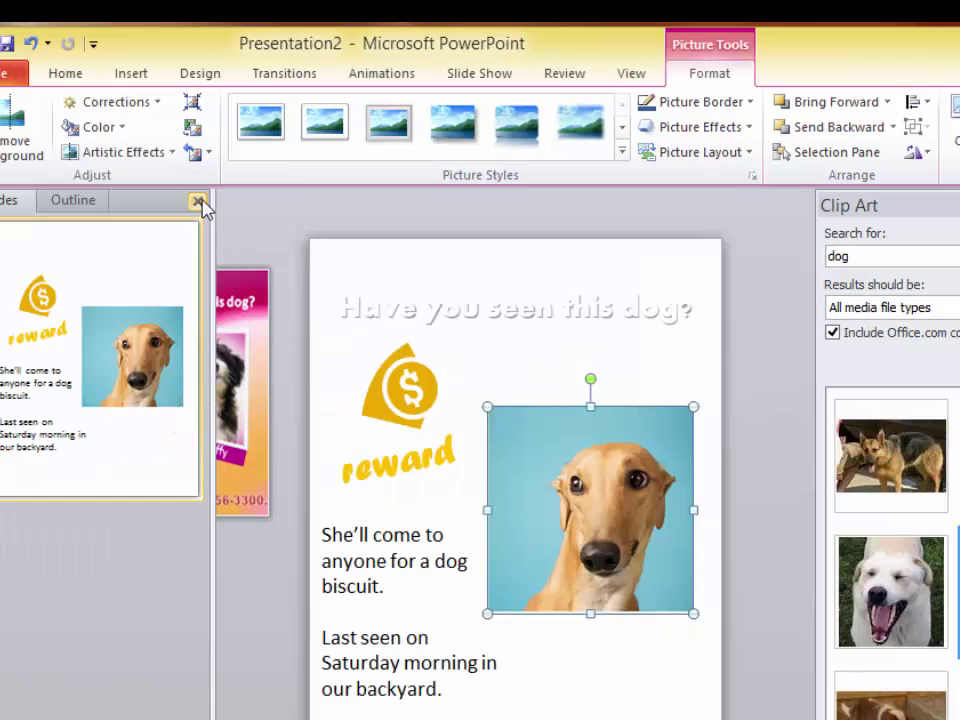
# Step: Hide the slide thumbnails, apply the Bevel Perspective Left, White style to the dog picture and move it up beside the reward graphic
pyautogui.click(198, 200)
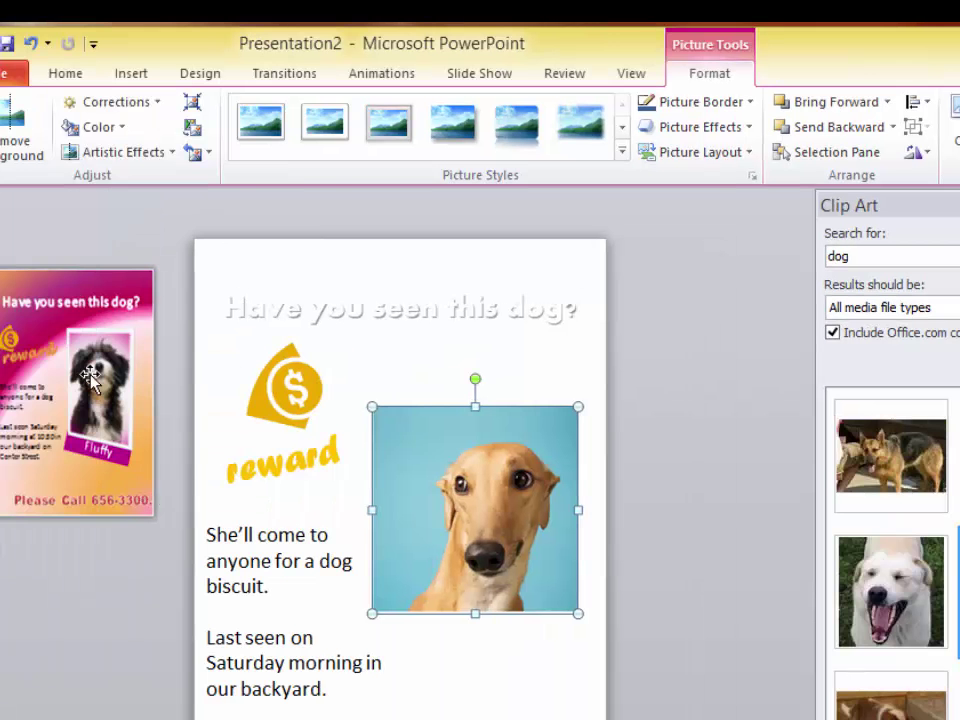
pyautogui.click(622, 151)
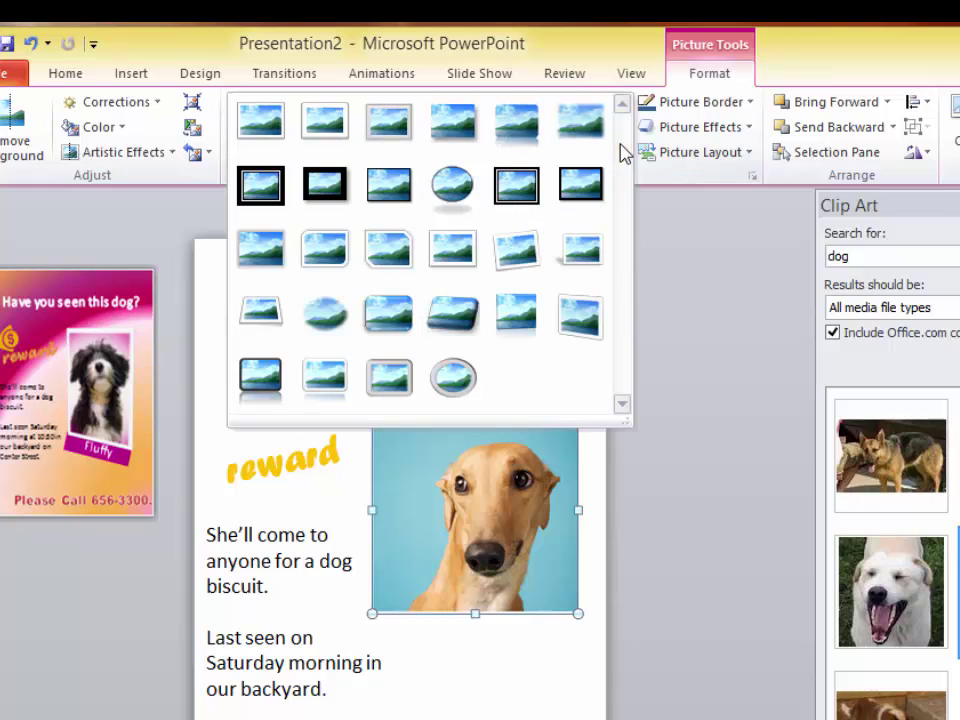
pyautogui.click(579, 318)
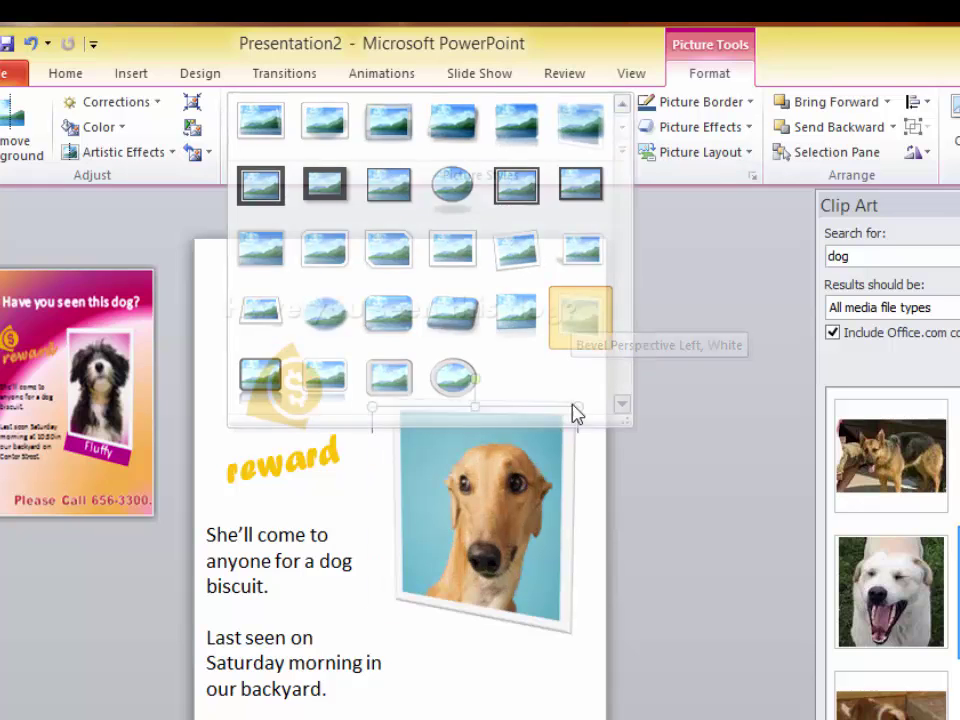
pyautogui.moveTo(476, 602); pyautogui.dragTo(480, 548)
pyautogui.click(497, 706)
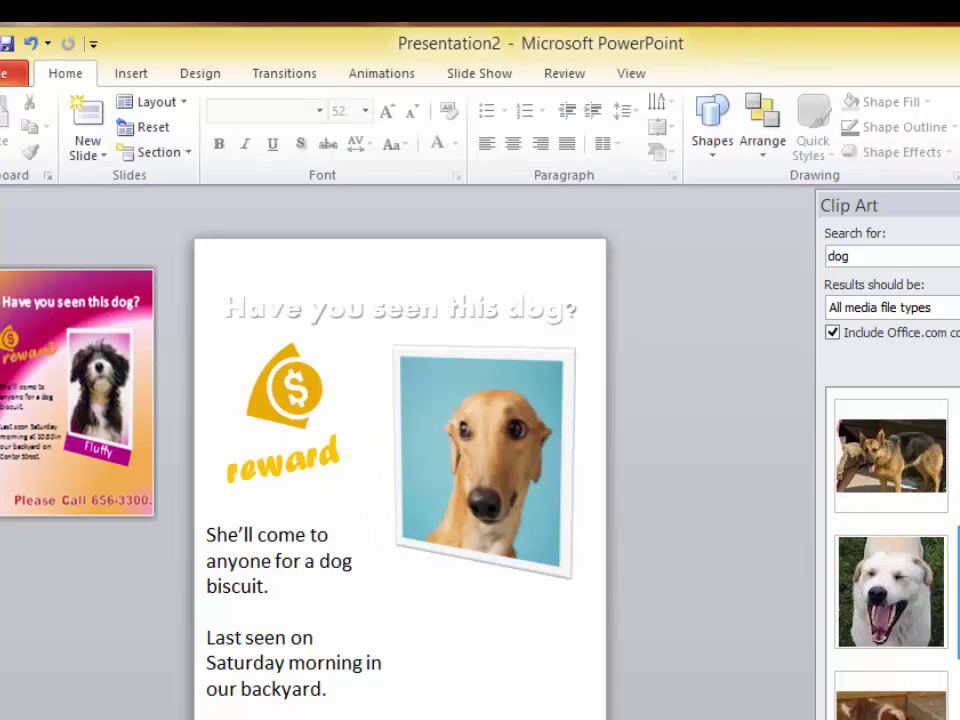
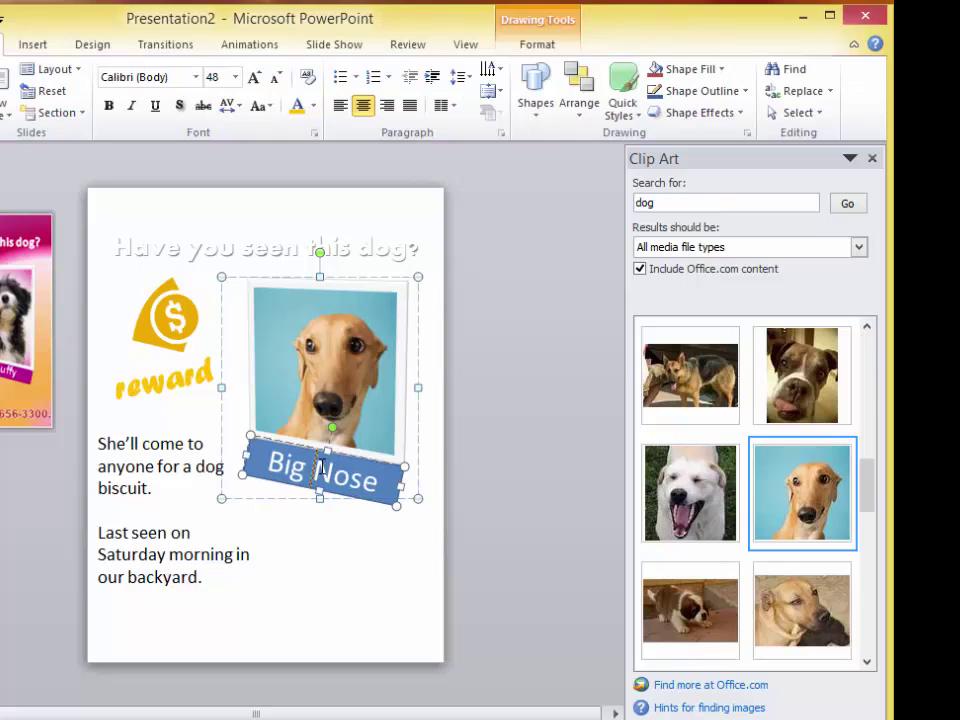
# Step: Set the "Big Nose" banner text to size 42 and shift the grouped picture and banner slightly right and down
pyautogui.click(256, 461)
pyautogui.moveTo(269, 462); pyautogui.dragTo(381, 486)
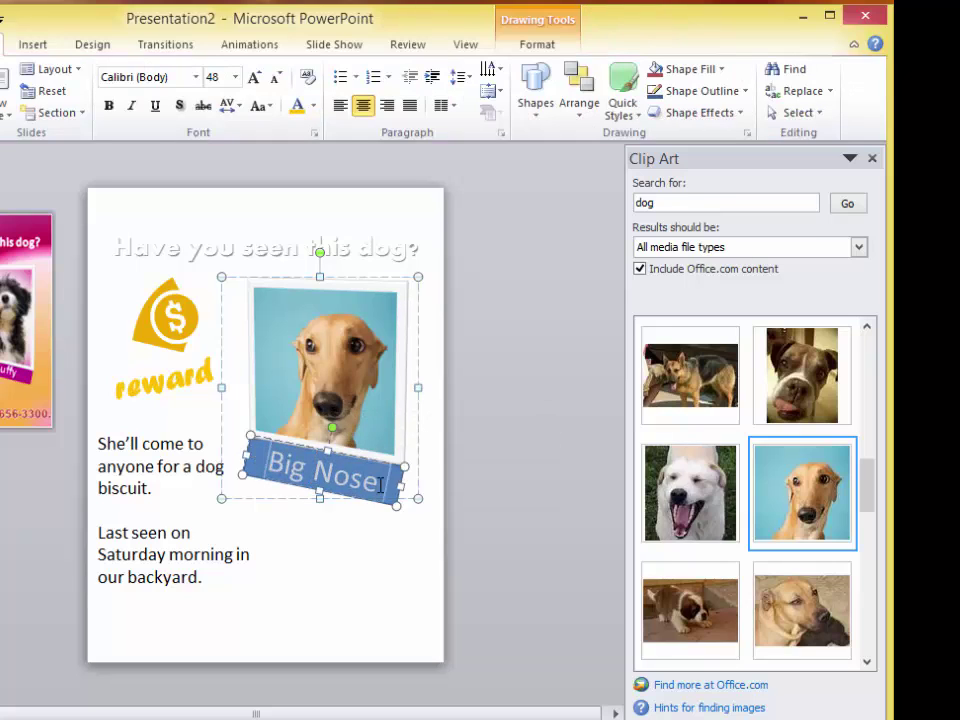
pyautogui.click(235, 77)
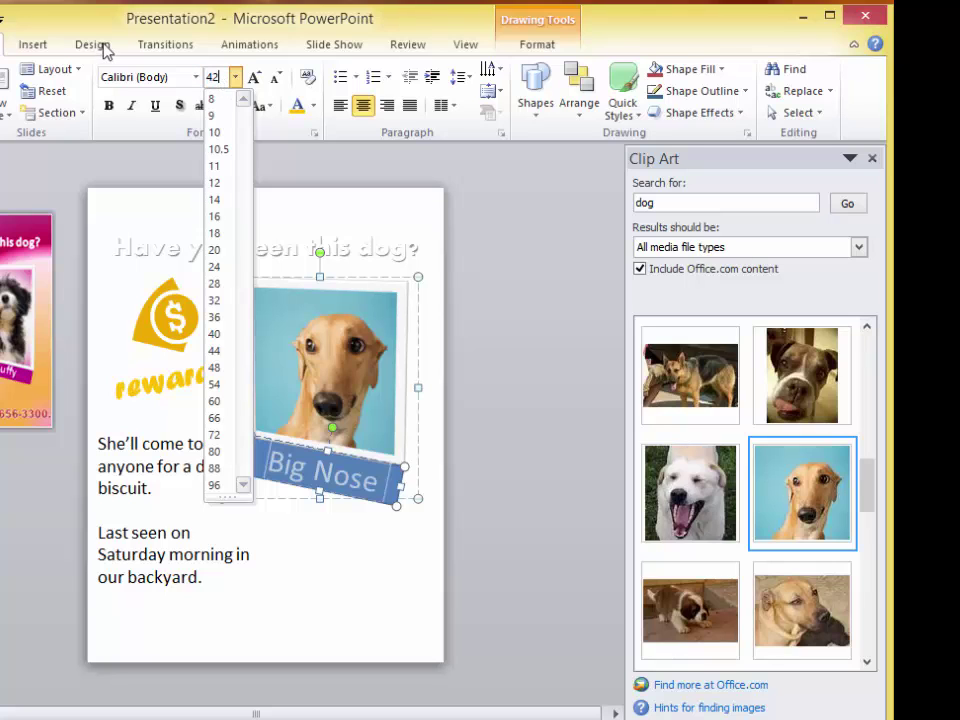
pyautogui.write('42')
pyautogui.press('Return')
pyautogui.click(350, 544)
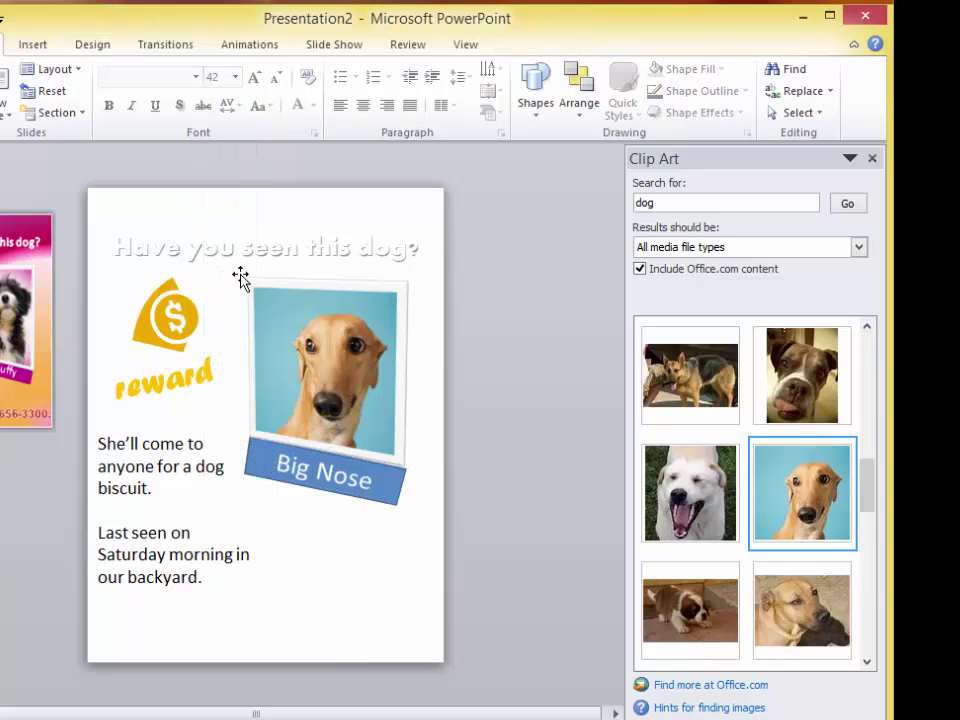
pyautogui.moveTo(365, 352)
pyautogui.mouseDown()
pyautogui.moveTo(375, 476)
pyautogui.moveTo(364, 489)
pyautogui.moveTo(379, 401)
pyautogui.moveTo(375, 410)
pyautogui.moveTo(373, 330)
pyautogui.mouseUp()
pyautogui.click(300, 628)
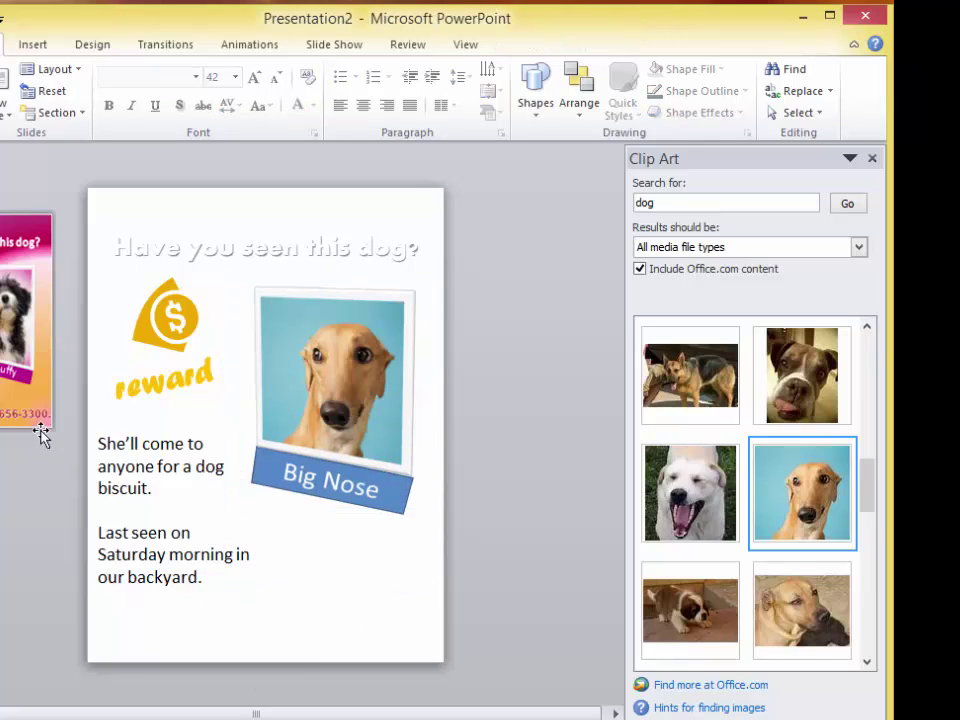
# Step: Insert WordArt in the Fill - Red, Accent 2, Matte Bevel style reading "Please call" followed by the contact phone number
pyautogui.click(32, 44)
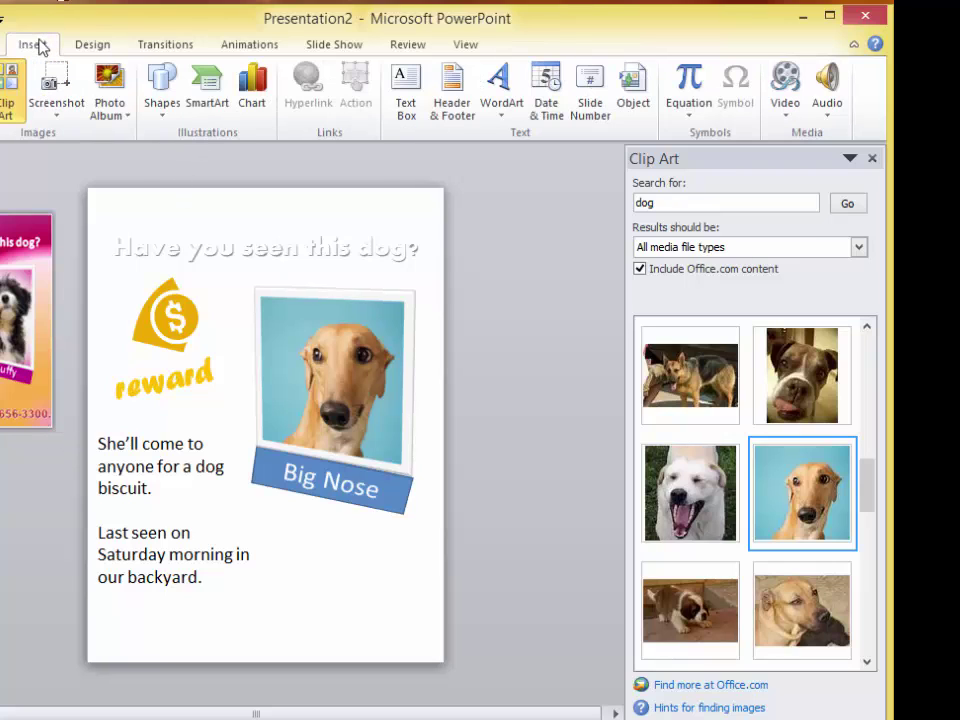
pyautogui.click(496, 108)
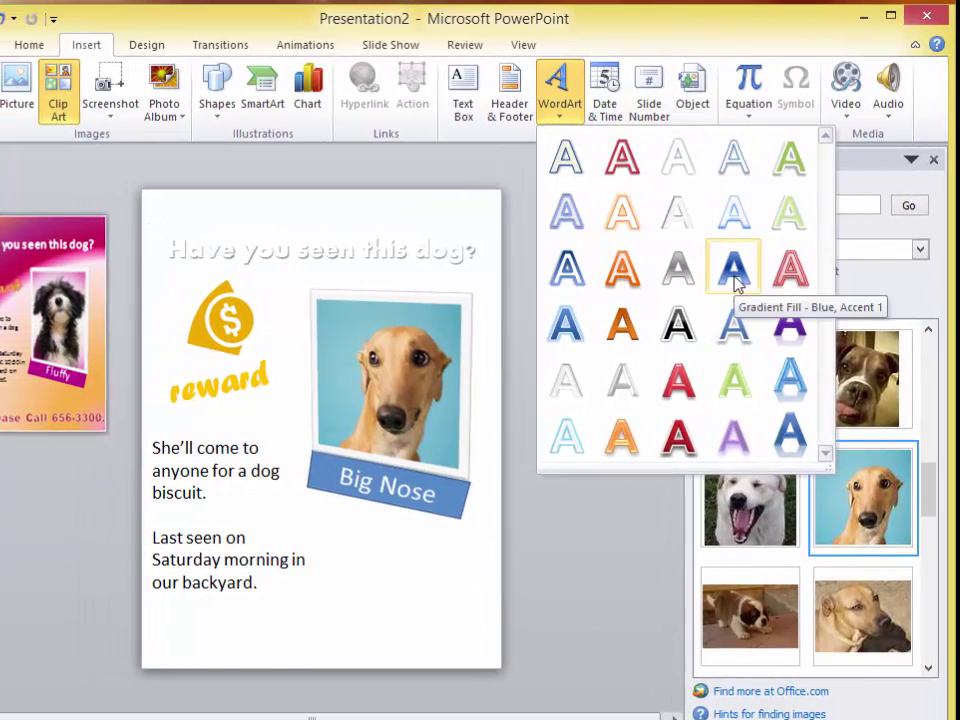
pyautogui.click(677, 437)
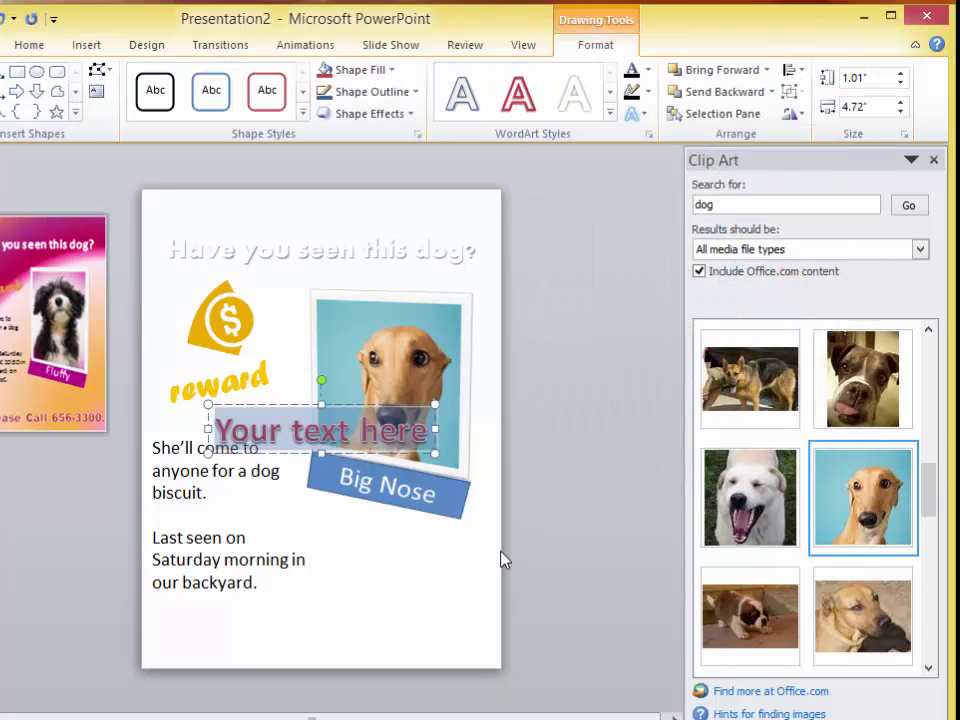
pyautogui.write('Pleae')
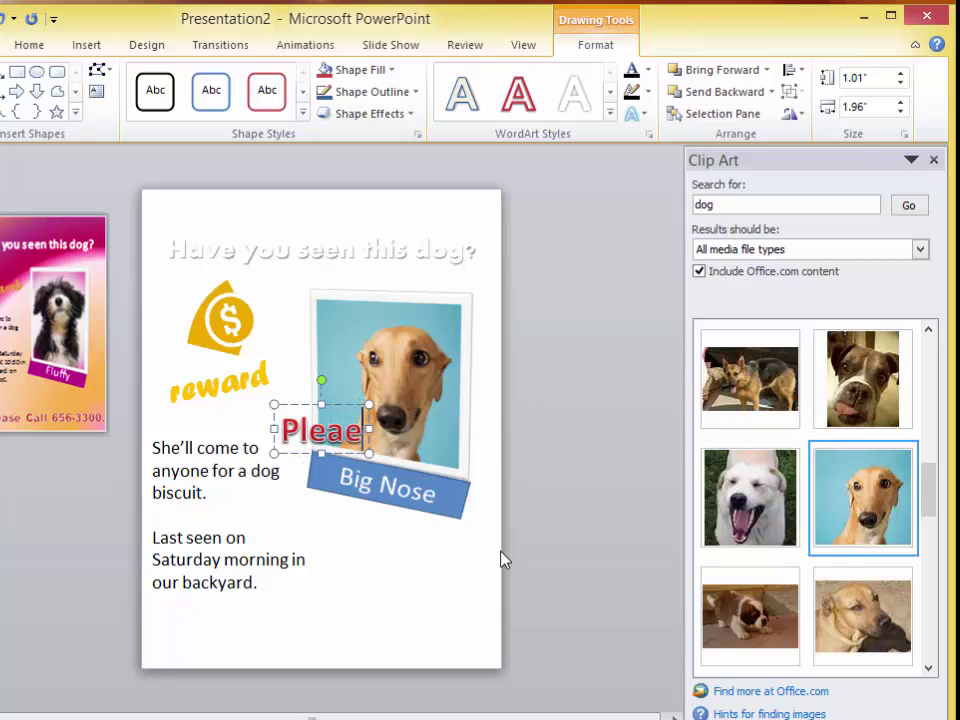
pyautogui.press('BackSpace')
pyautogui.write('s')
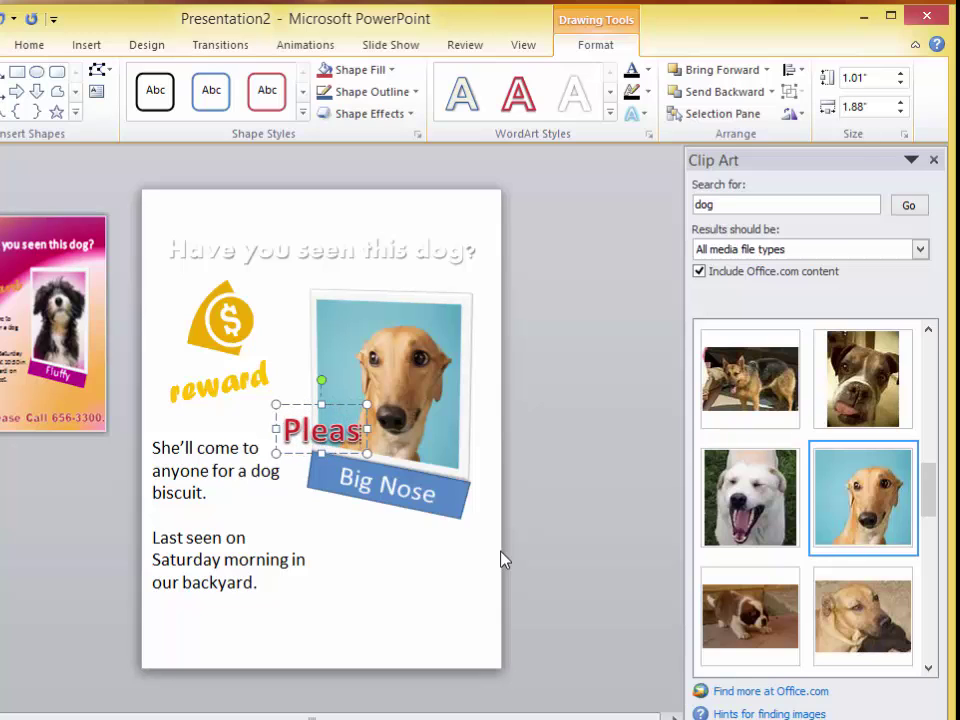
pyautogui.write('e call')
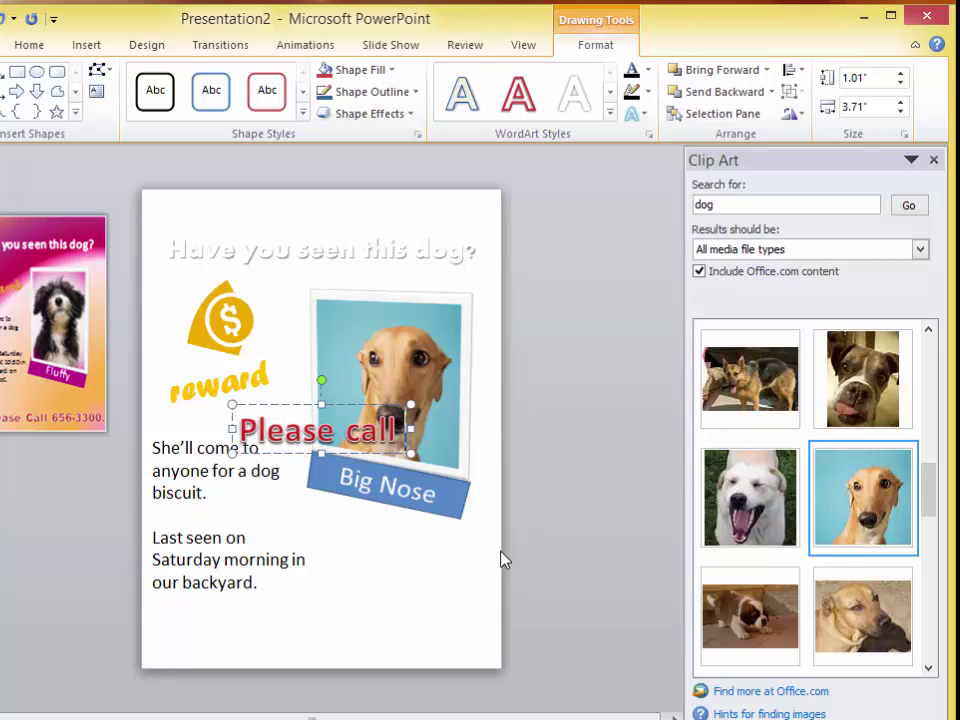
pyautogui.write(' 656-')
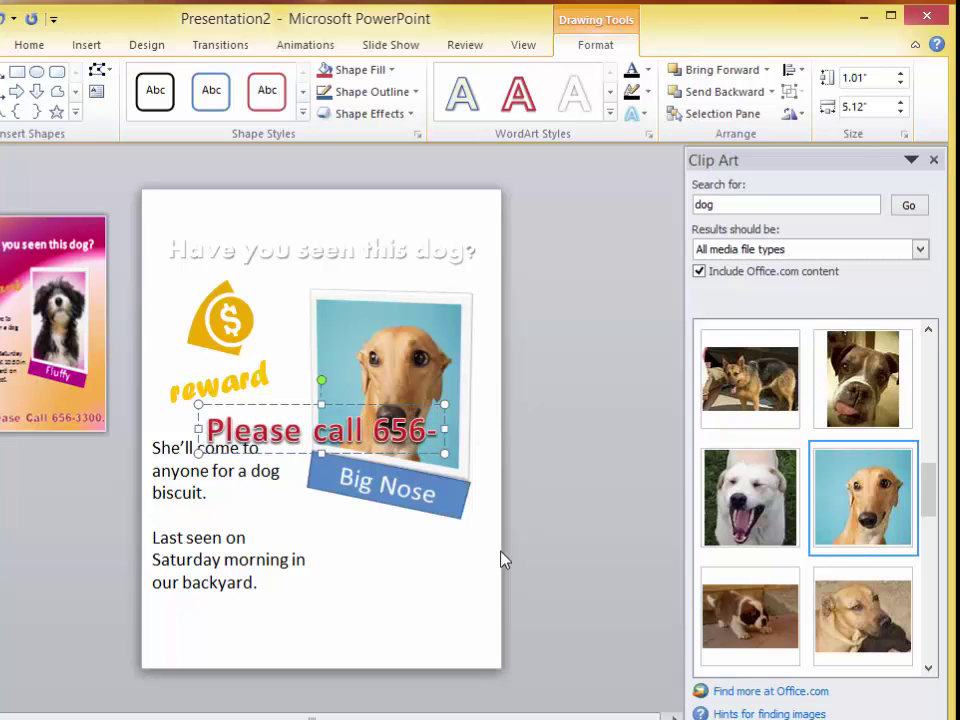
pyautogui.write('3300.')
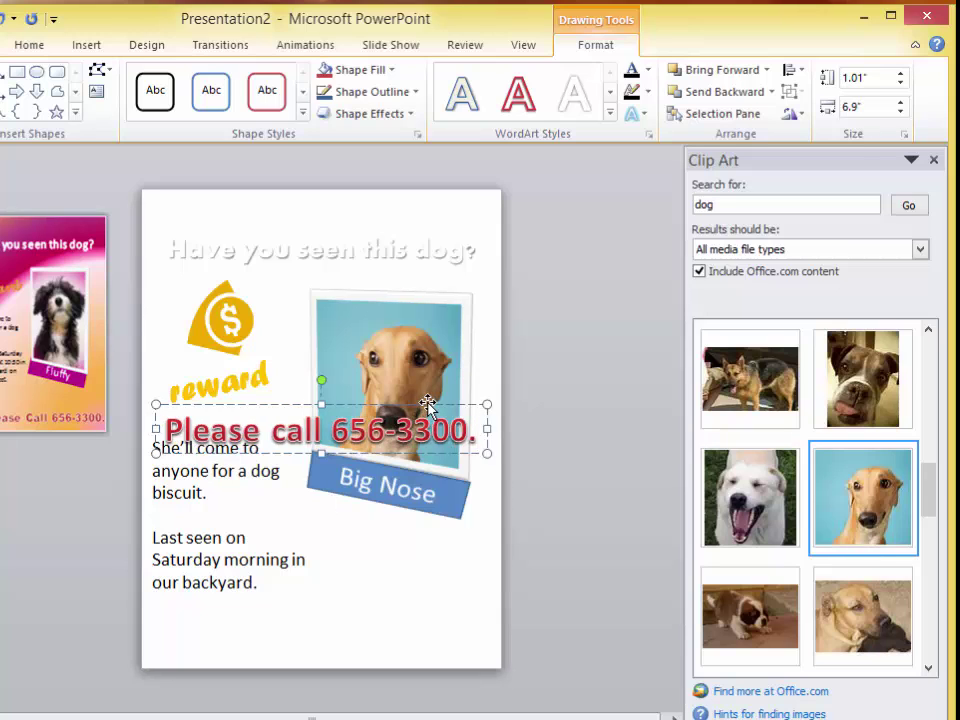
# Step: Move the "Please call" WordArt to the foot of the flyer and reapply the Fill - Red, Accent 2, Matte Bevel style
pyautogui.moveTo(427, 407); pyautogui.dragTo(427, 606)
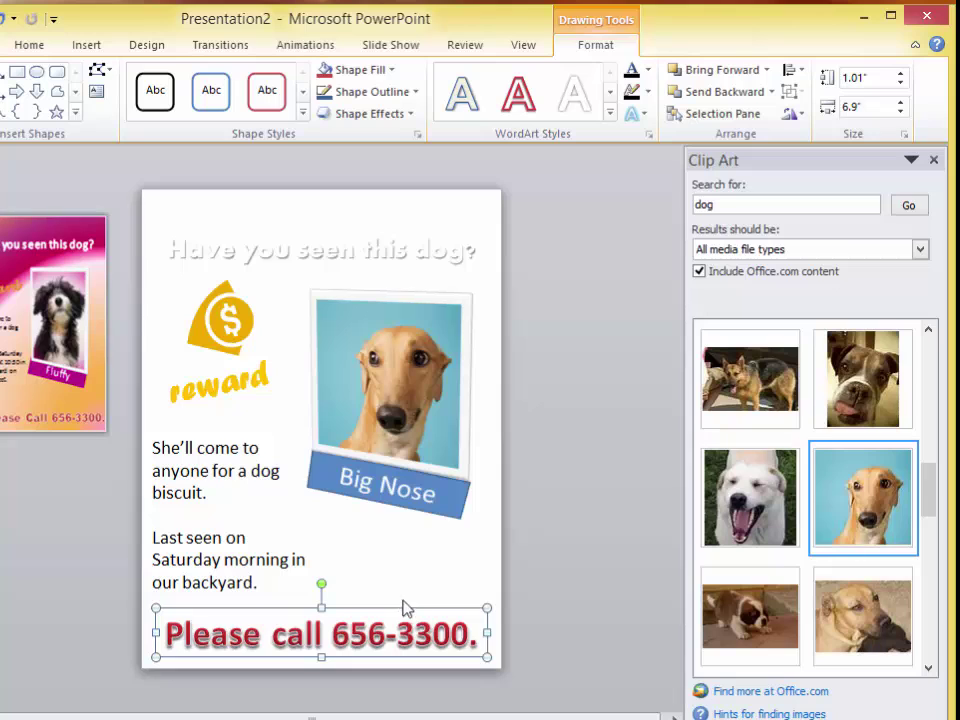
pyautogui.click(609, 118)
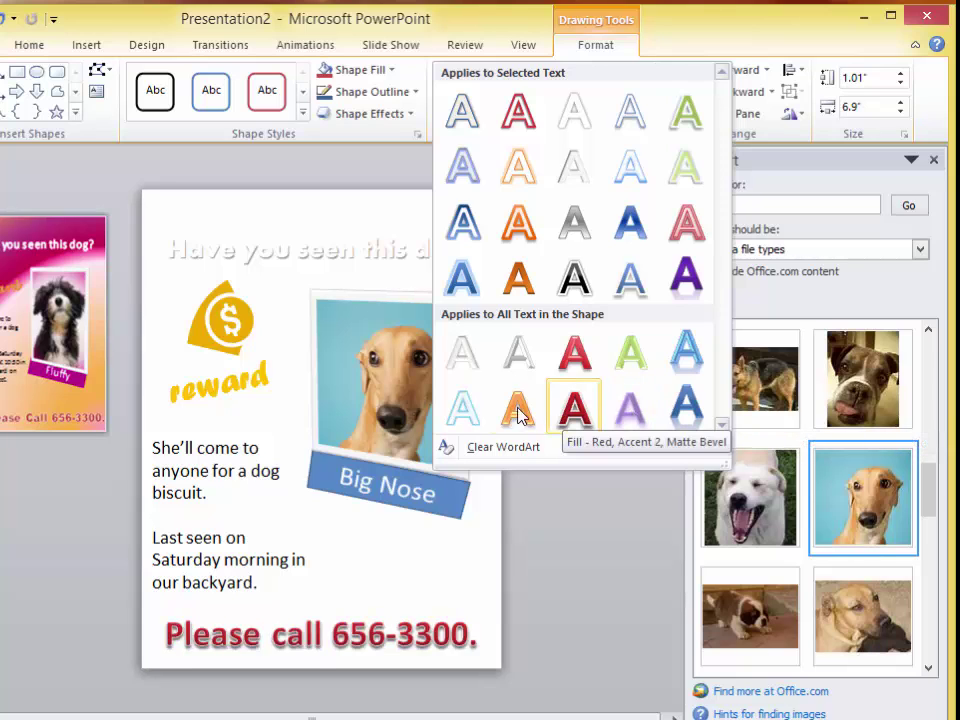
pyautogui.click(573, 407)
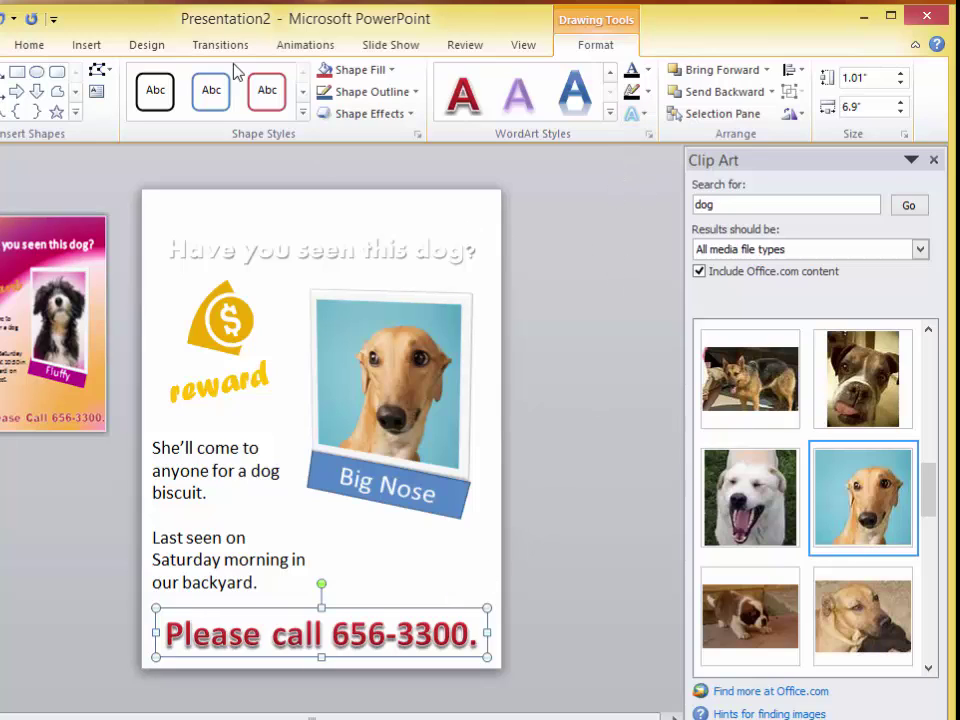
# Step: Preview several design themes on the flyer and apply the green Austin theme
pyautogui.click(148, 46)
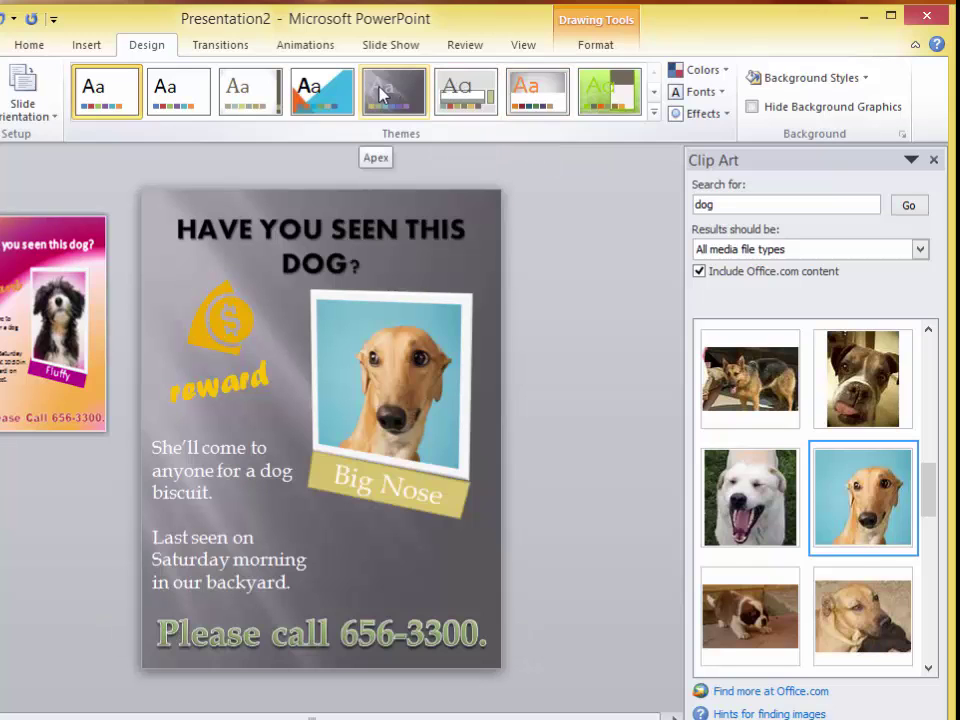
pyautogui.click(321, 95)
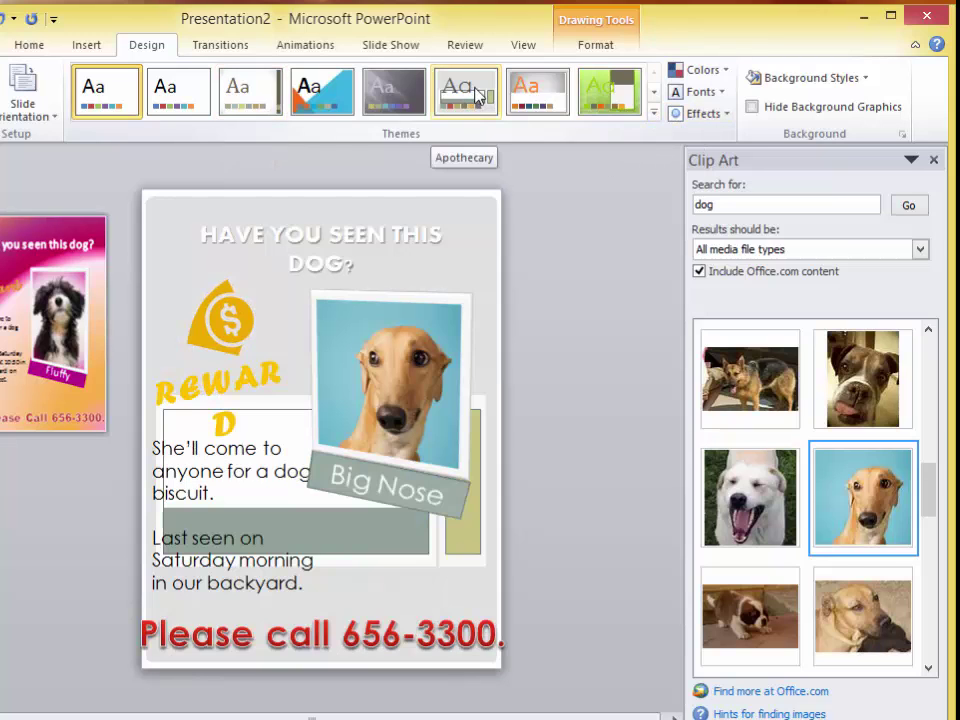
pyautogui.click(606, 92)
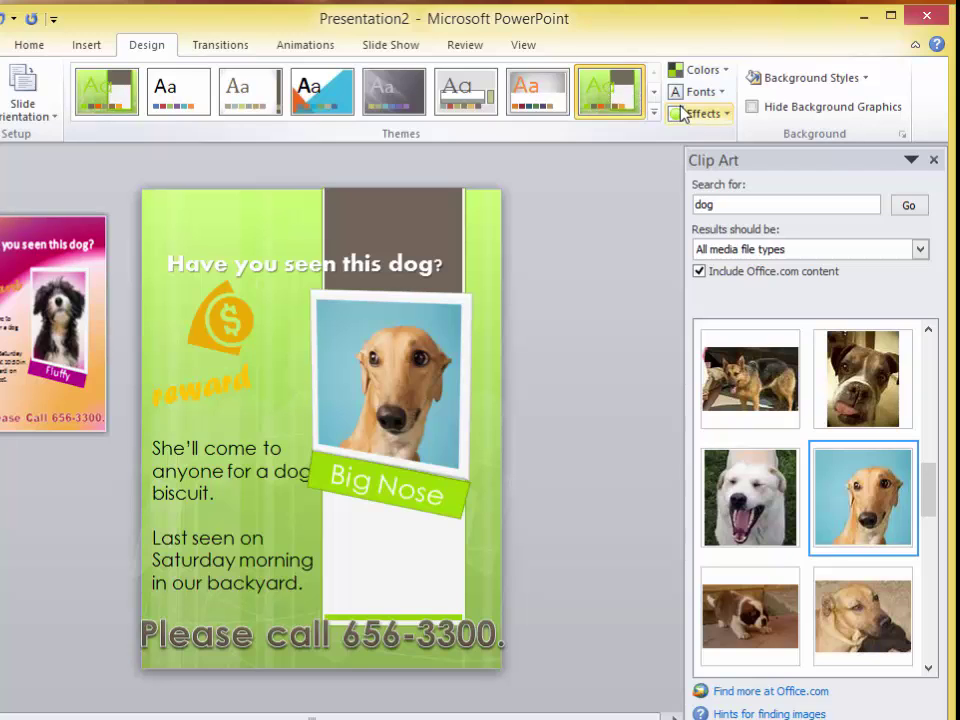
# Step: Change the flyer's theme colours to Apothecary and its theme fonts to Angles
pyautogui.click(729, 76)
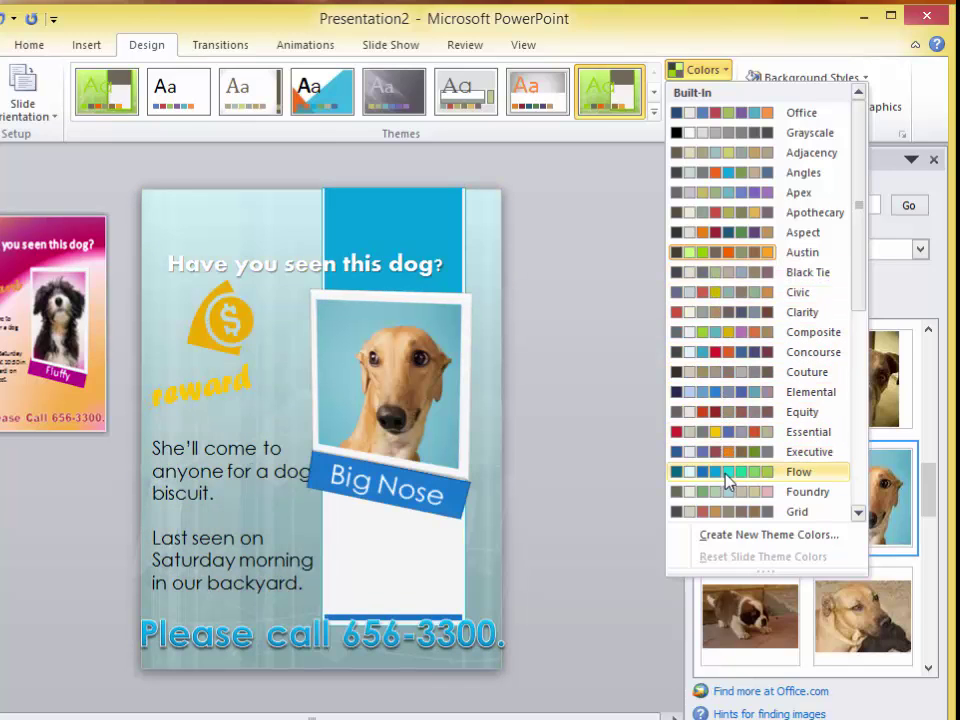
pyautogui.click(714, 213)
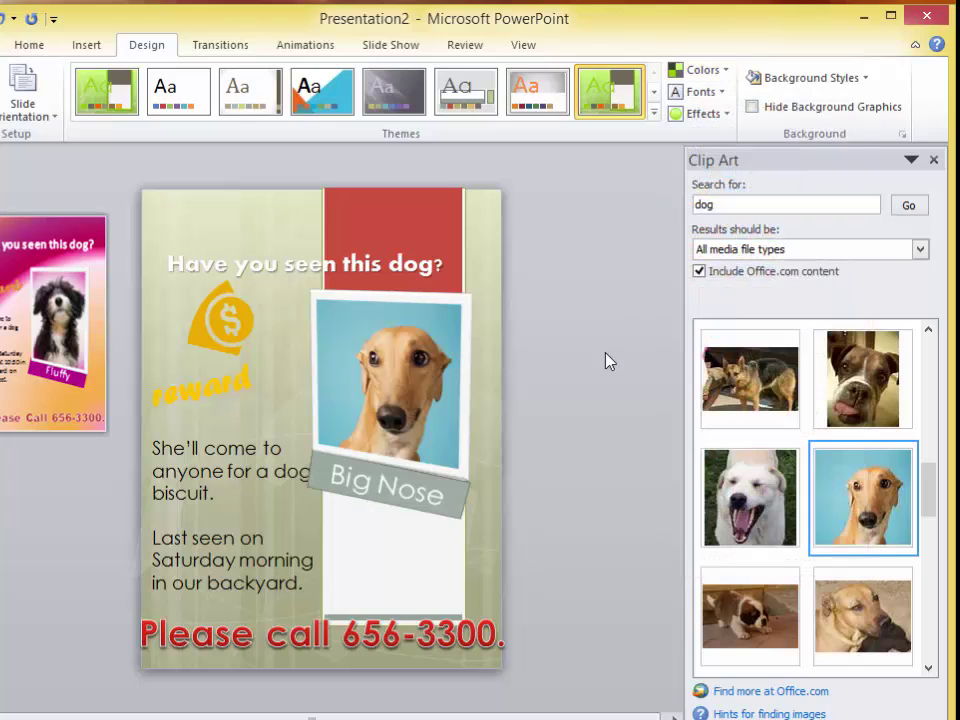
pyautogui.click(722, 93)
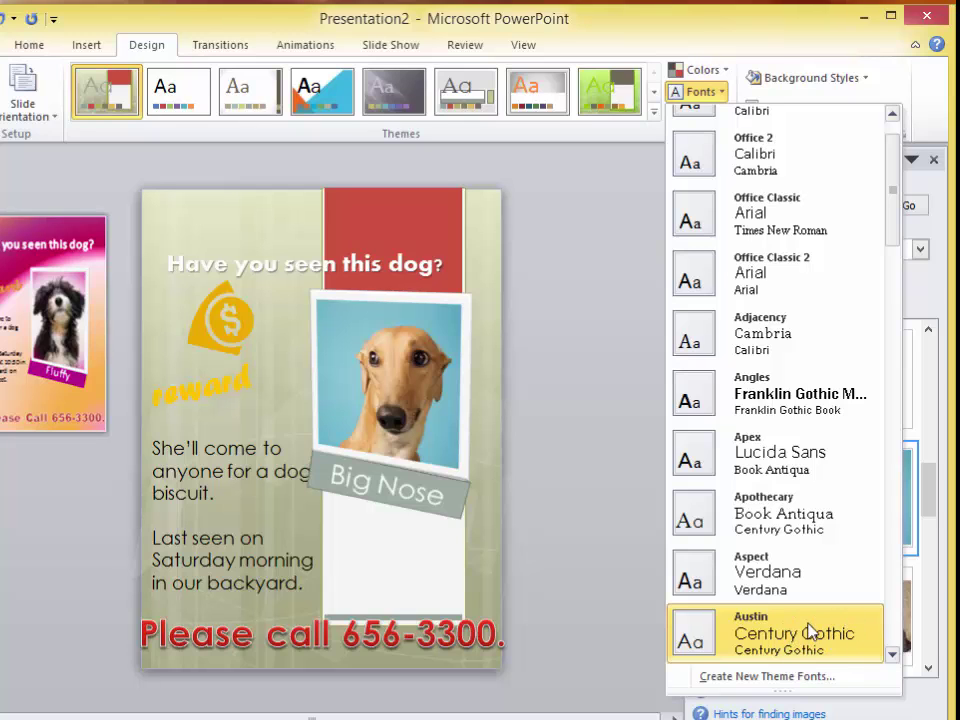
pyautogui.click(789, 392)
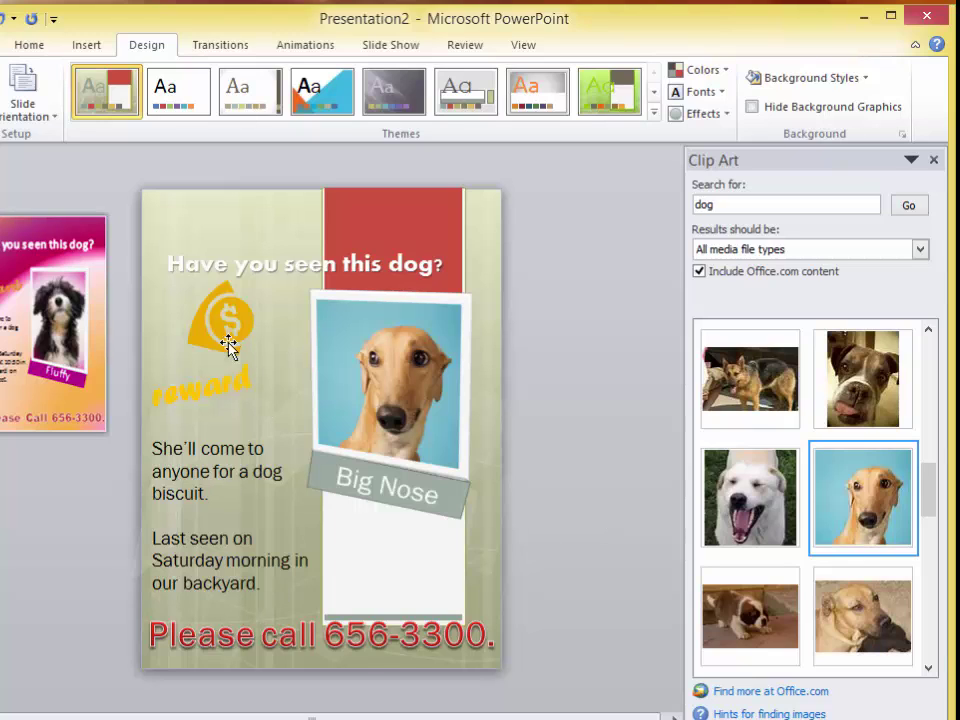
# Step: Add a text shadow to the "reward" text and shift it slightly right beneath the dollar-tag clip art
pyautogui.click(222, 389)
pyautogui.click(222, 318)
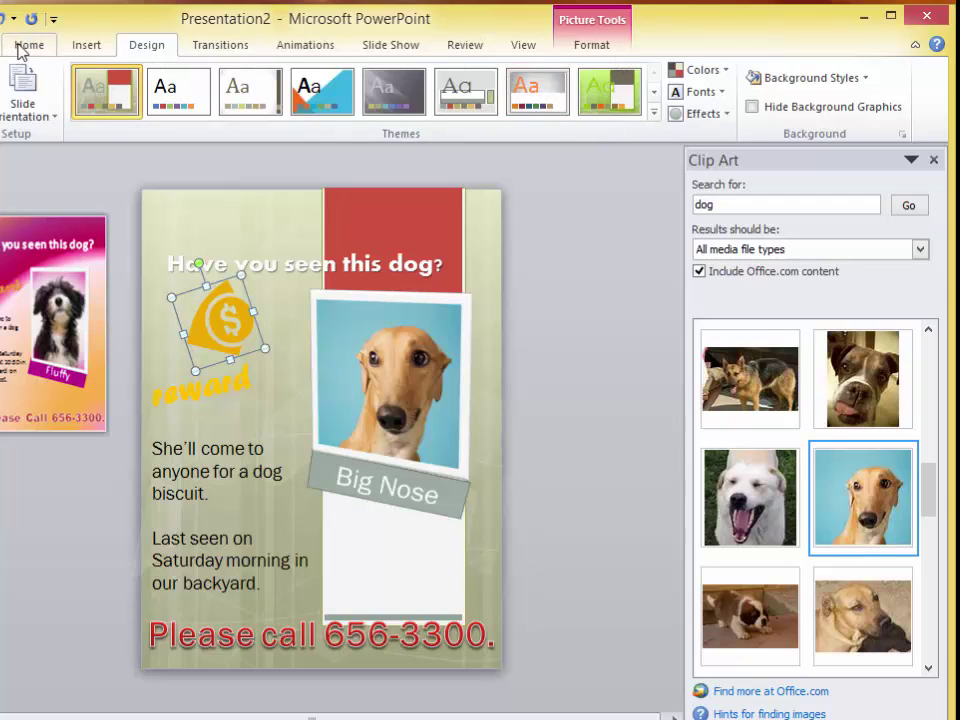
pyautogui.click(58, 52)
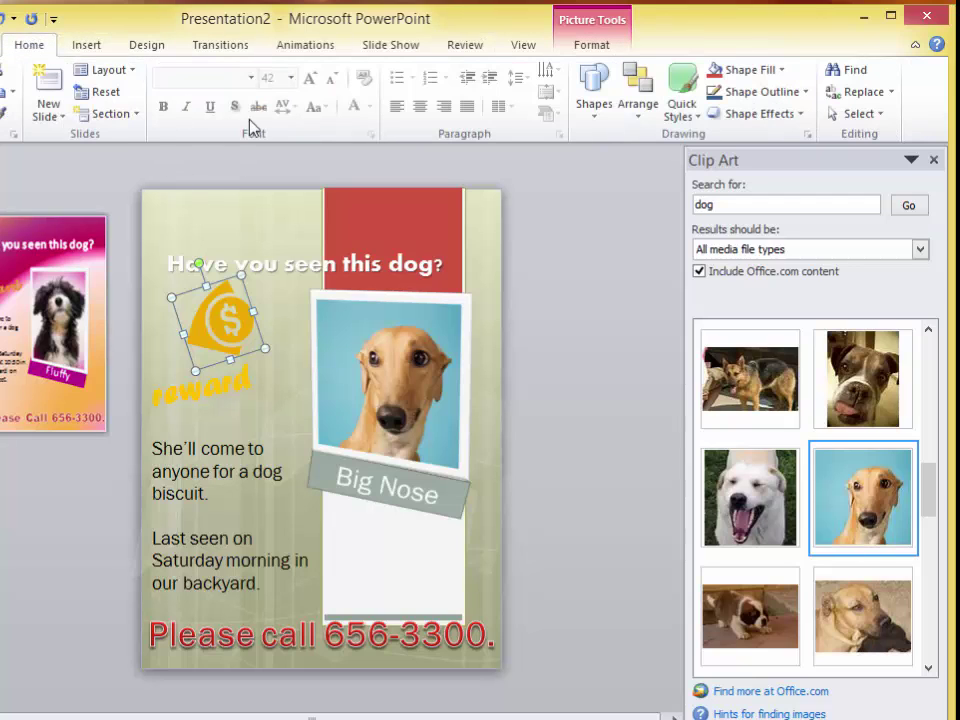
pyautogui.click(205, 390)
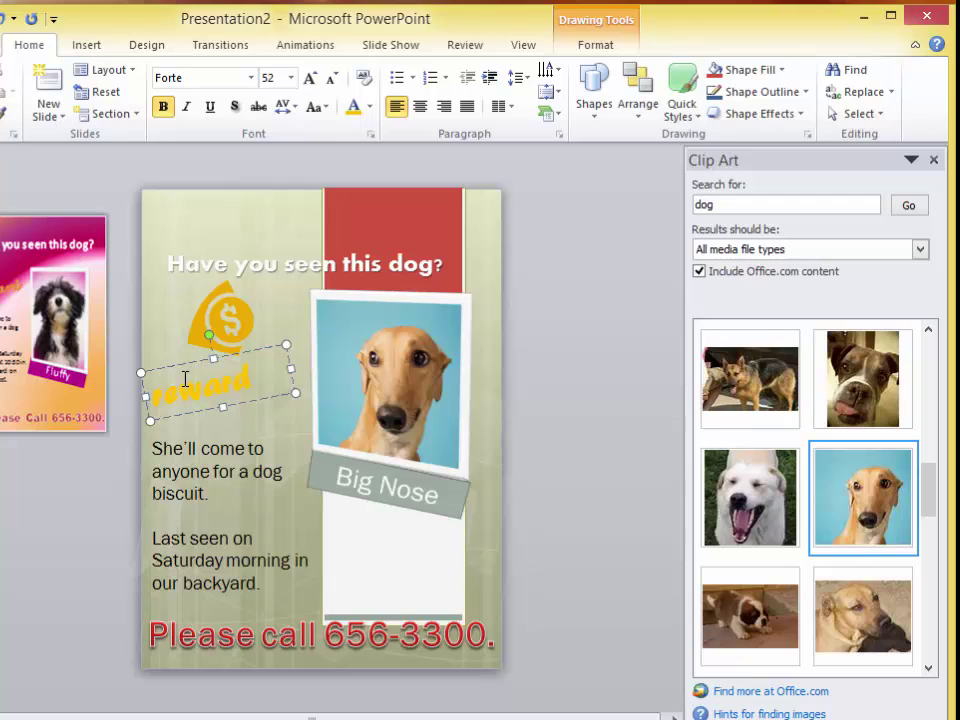
pyautogui.click(186, 364)
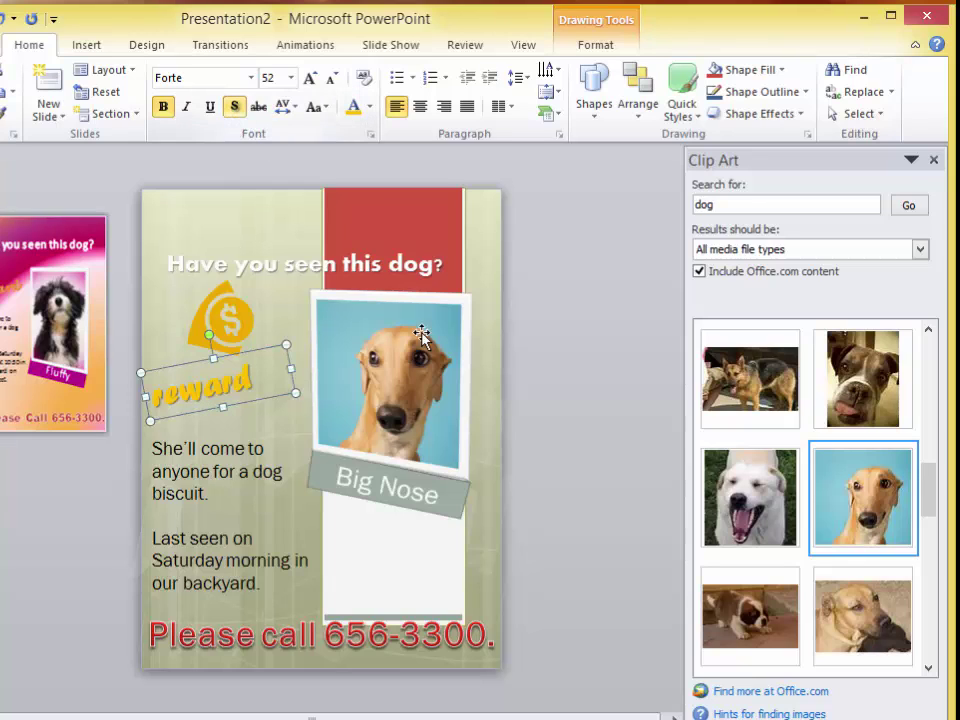
pyautogui.click(540, 460)
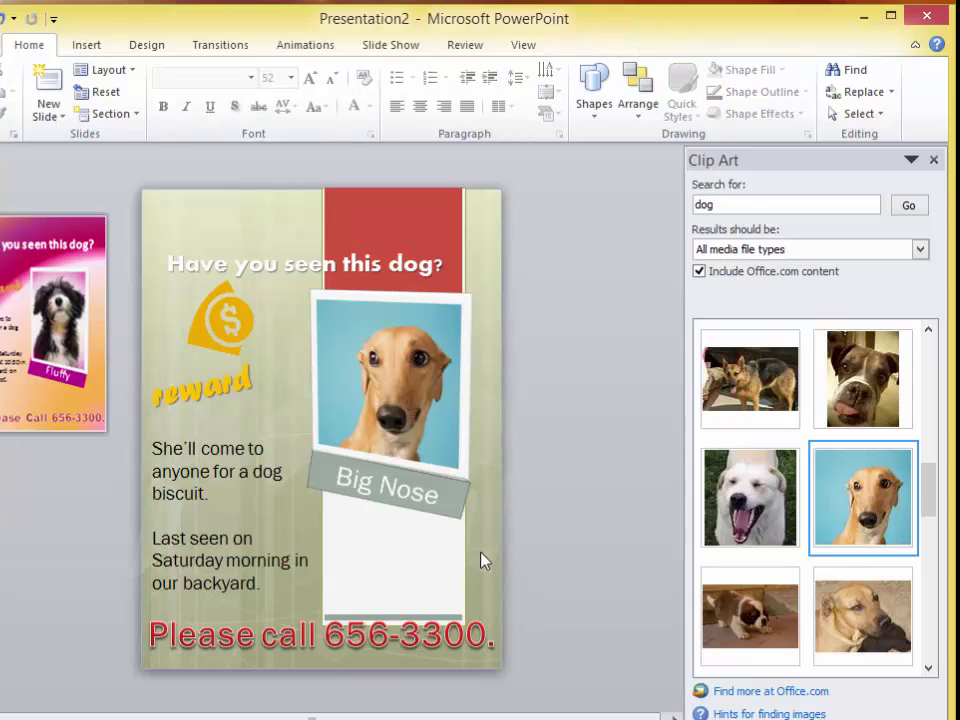
pyautogui.click(207, 382)
pyautogui.moveTo(204, 369); pyautogui.dragTo(230, 364)
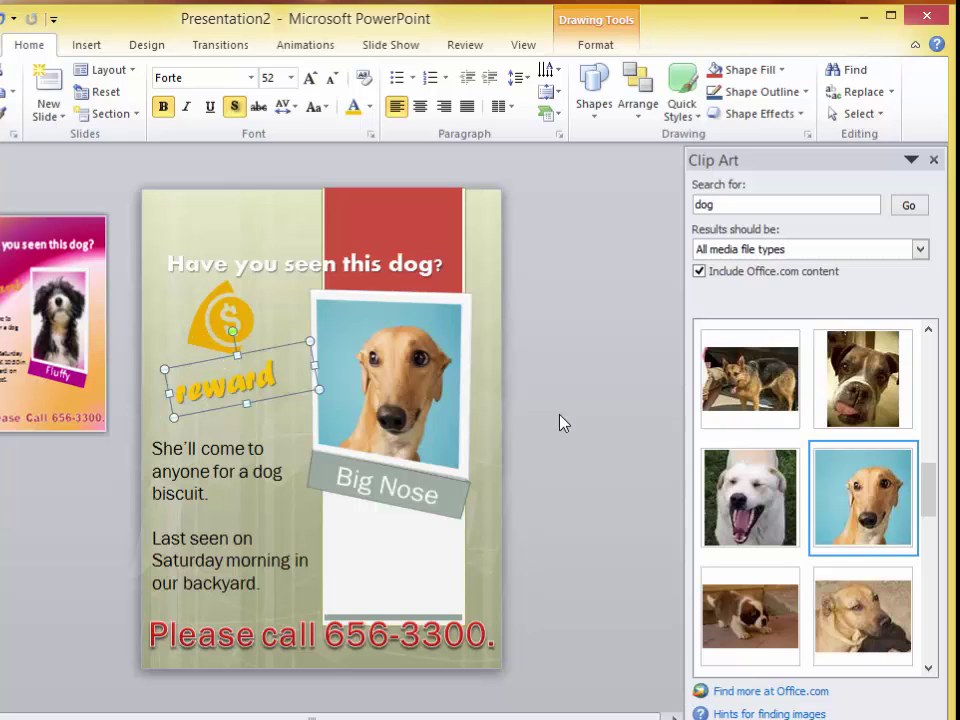
pyautogui.click(577, 443)
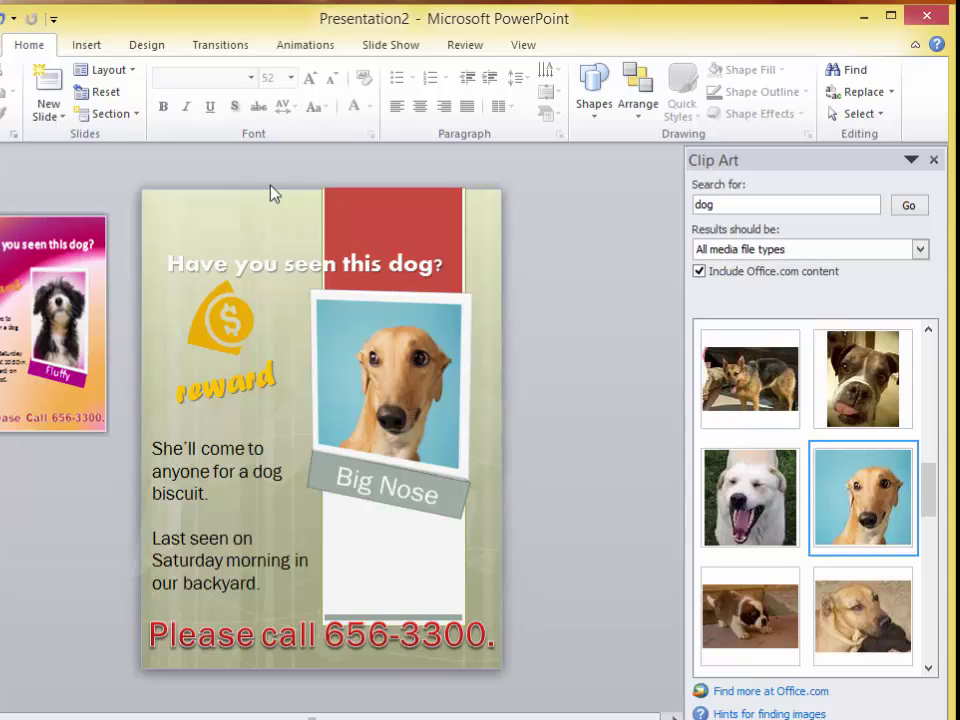
# Step: Switch the flyer to the plain white theme and give its background the orange, pink and magenta preset gradient fill
pyautogui.click(146, 46)
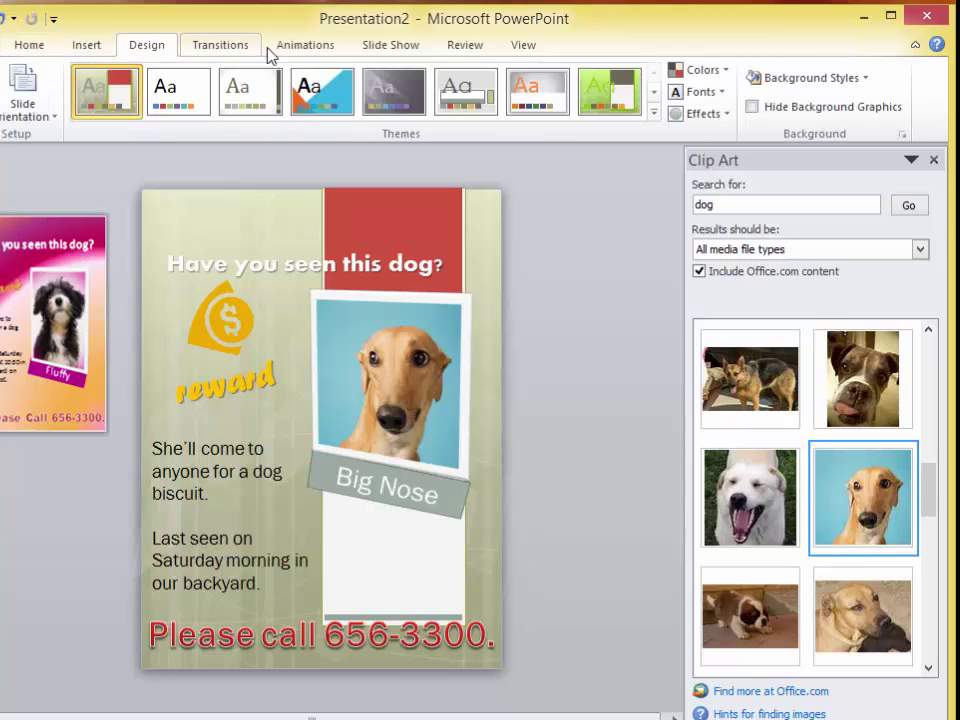
pyautogui.click(654, 115)
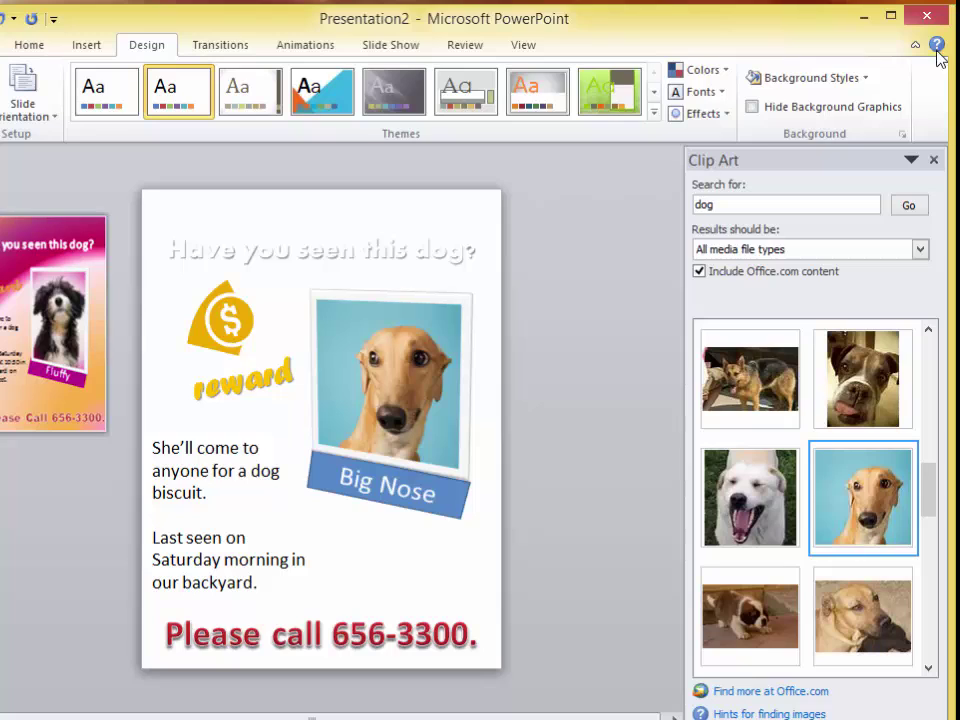
pyautogui.click(869, 84)
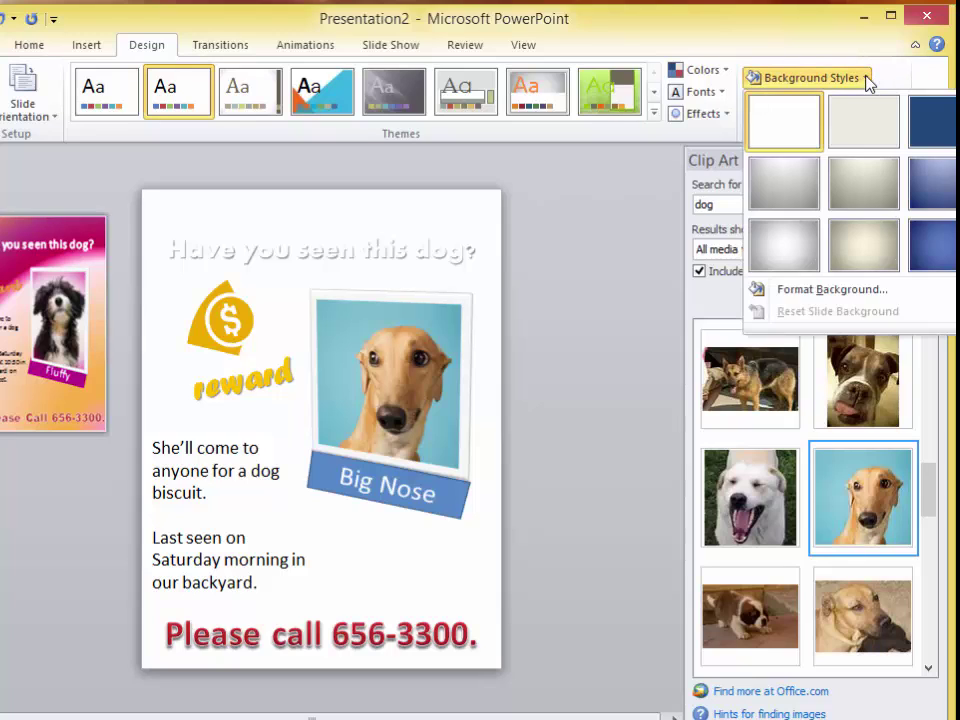
pyautogui.click(878, 293)
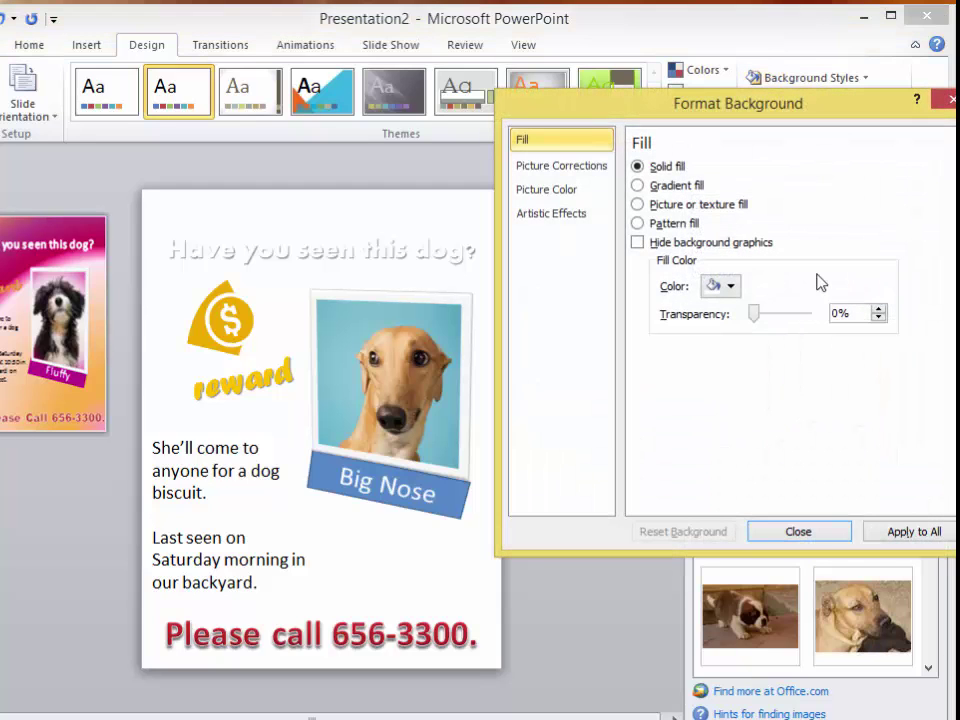
pyautogui.click(637, 186)
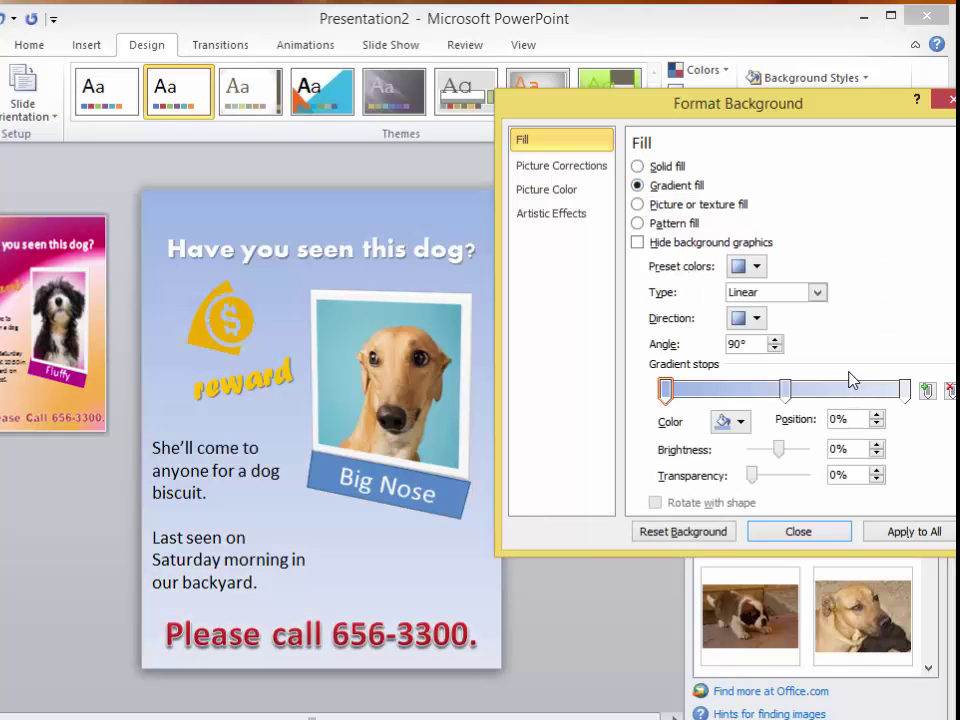
pyautogui.click(757, 267)
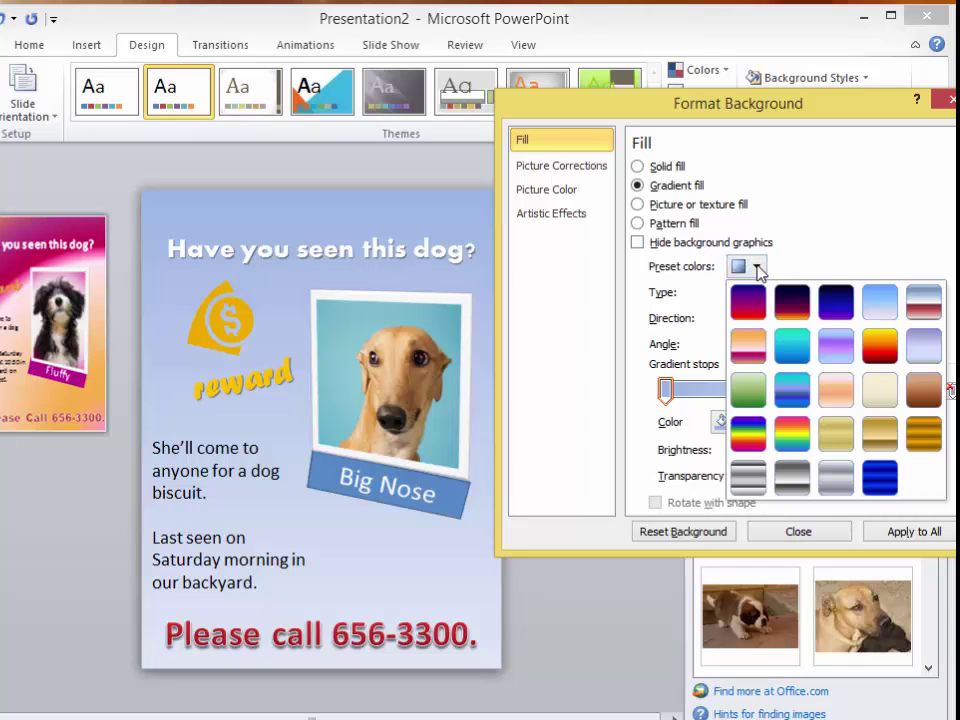
pyautogui.click(752, 356)
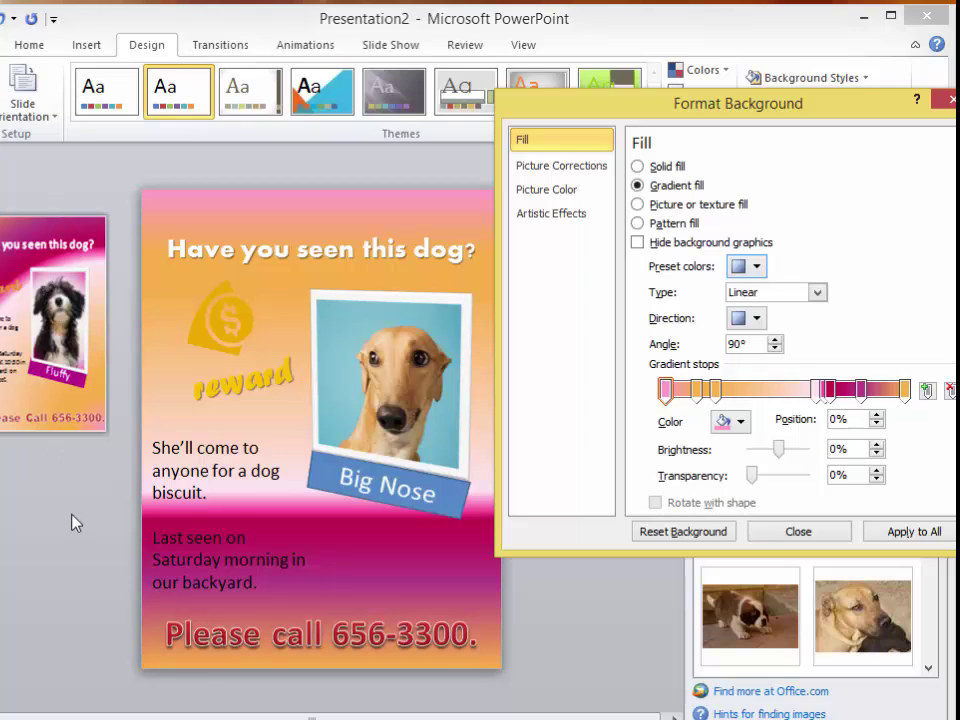
# Step: Set the background gradient's type to Radial and its direction to From Bottom Right Corner
pyautogui.click(817, 292)
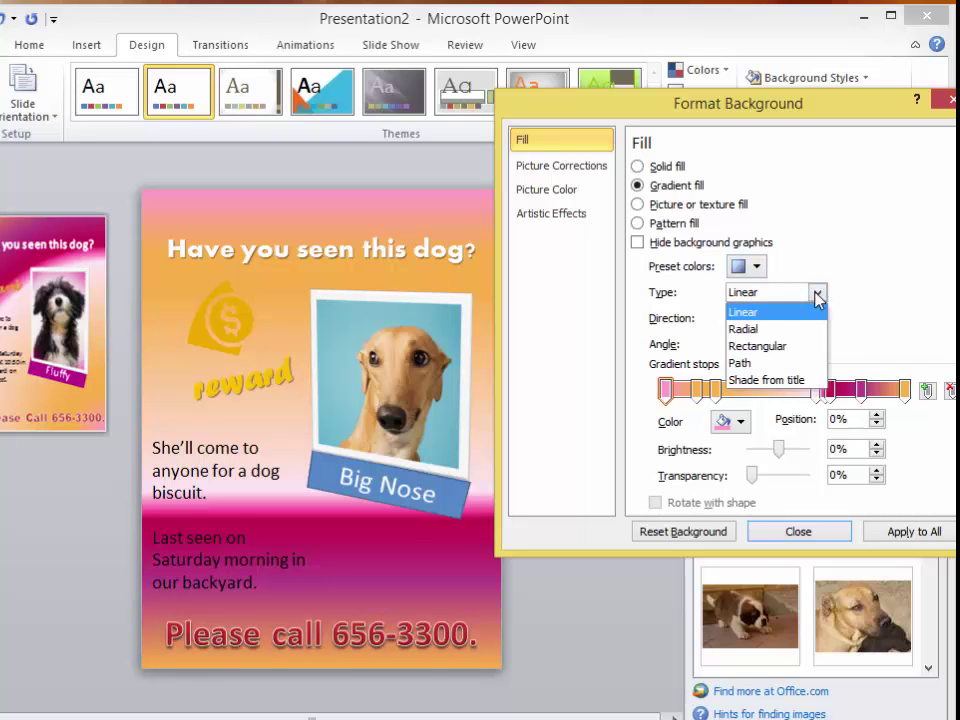
pyautogui.click(795, 331)
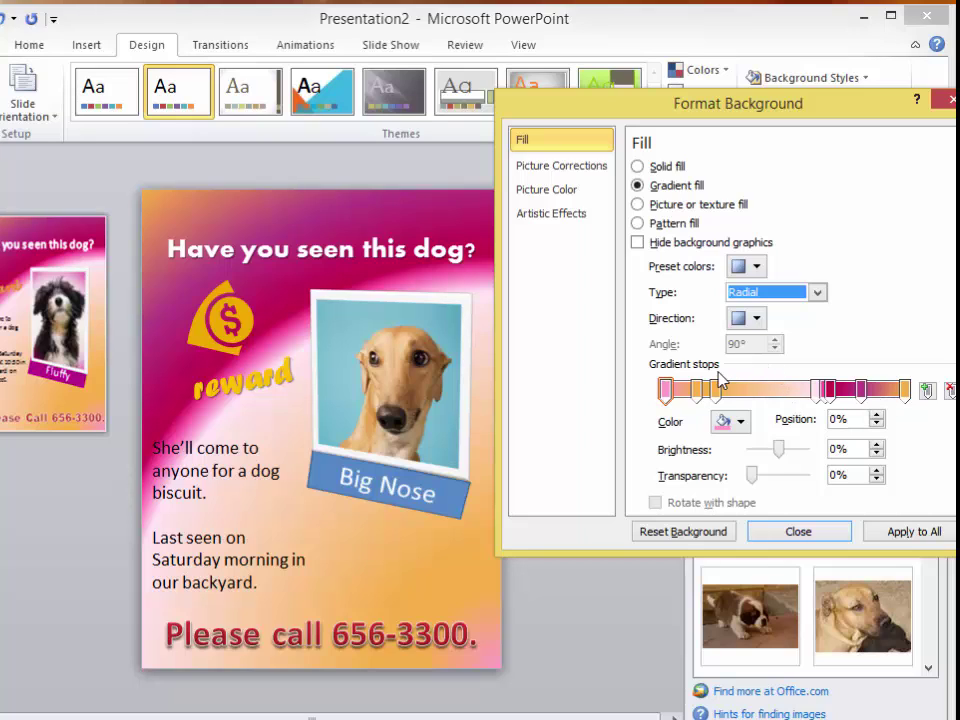
pyautogui.click(757, 318)
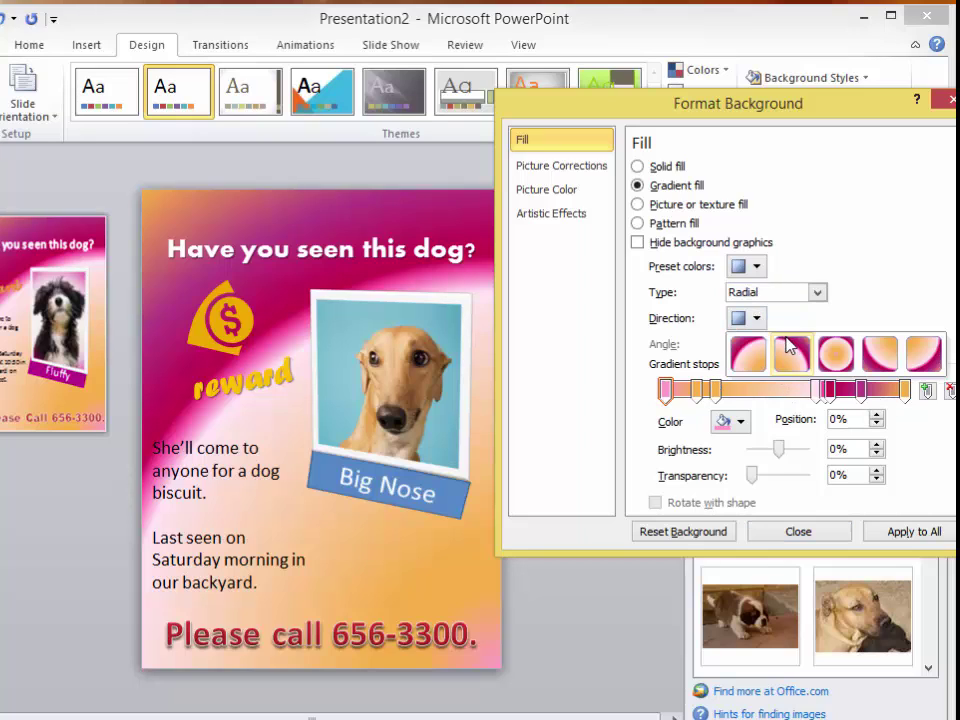
pyautogui.click(791, 348)
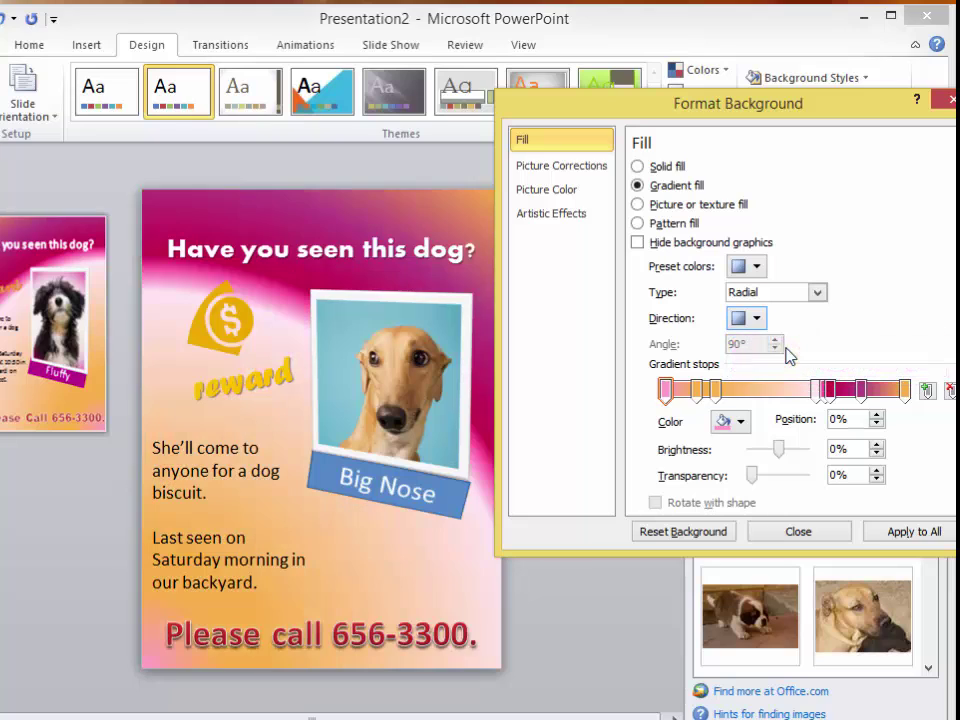
pyautogui.click(759, 319)
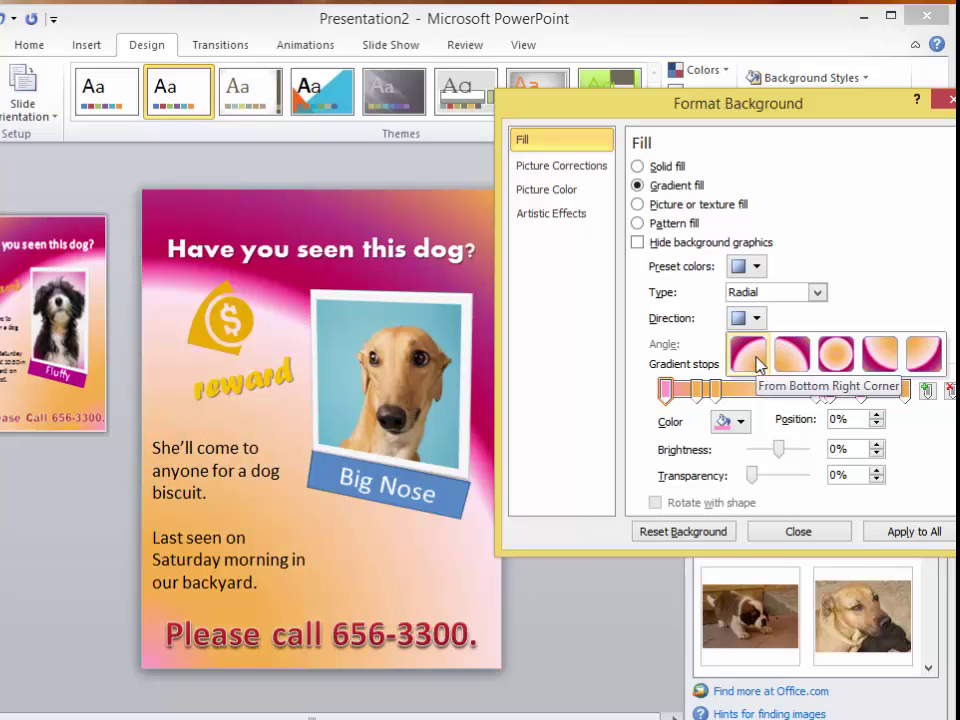
# Step: Recolour the purple background gradient stop at 82% with the green theme colour
pyautogui.click(830, 390)
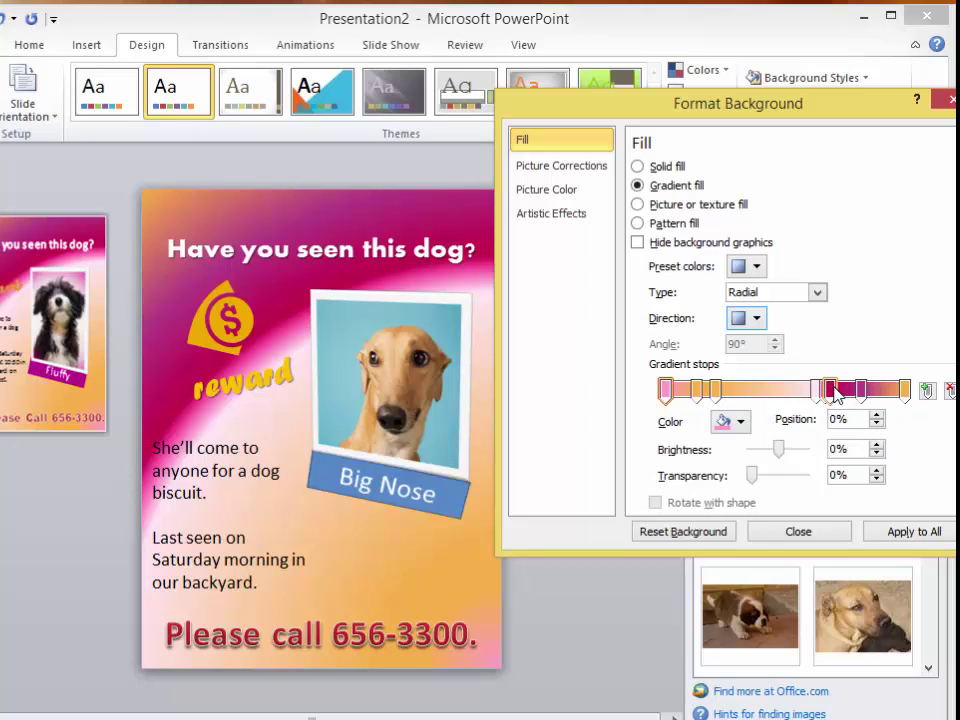
pyautogui.click(829, 392)
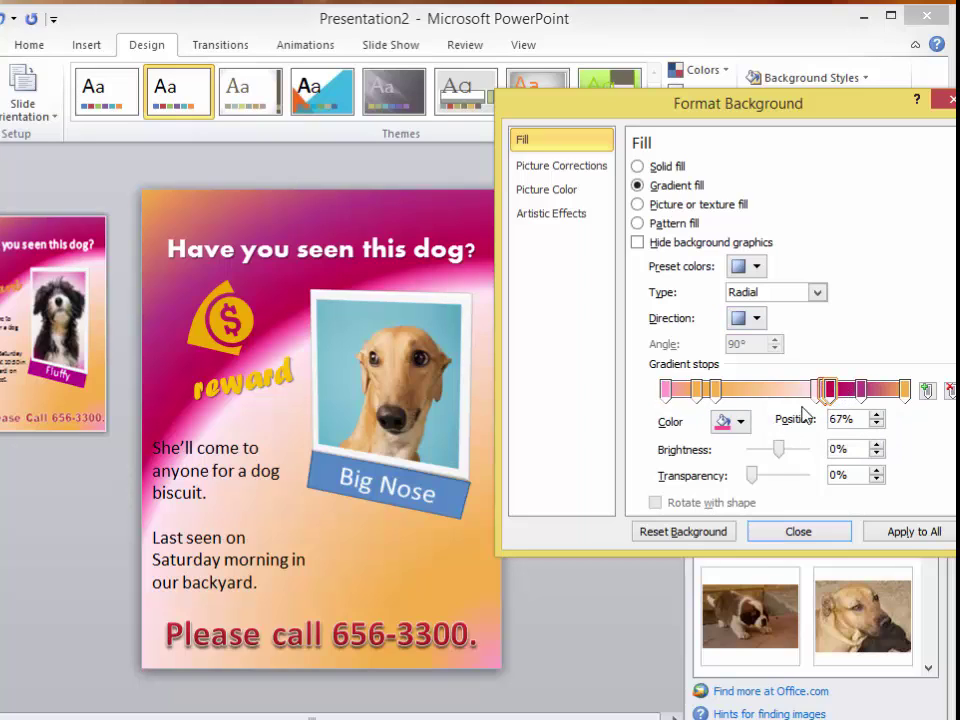
pyautogui.click(832, 391)
pyautogui.click(828, 391)
pyautogui.click(861, 390)
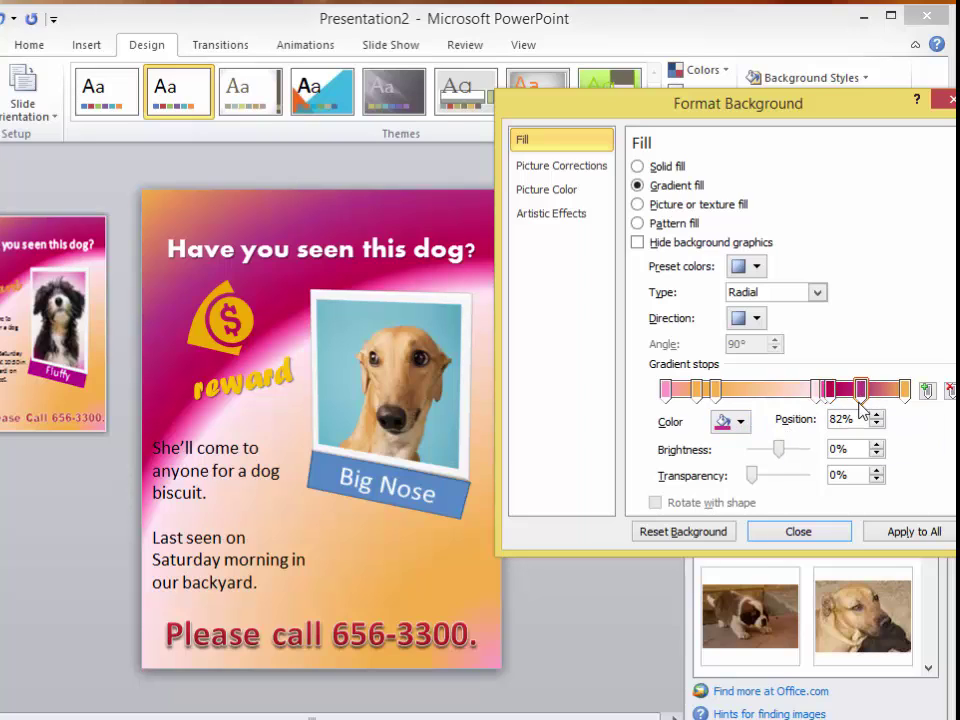
pyautogui.click(743, 424)
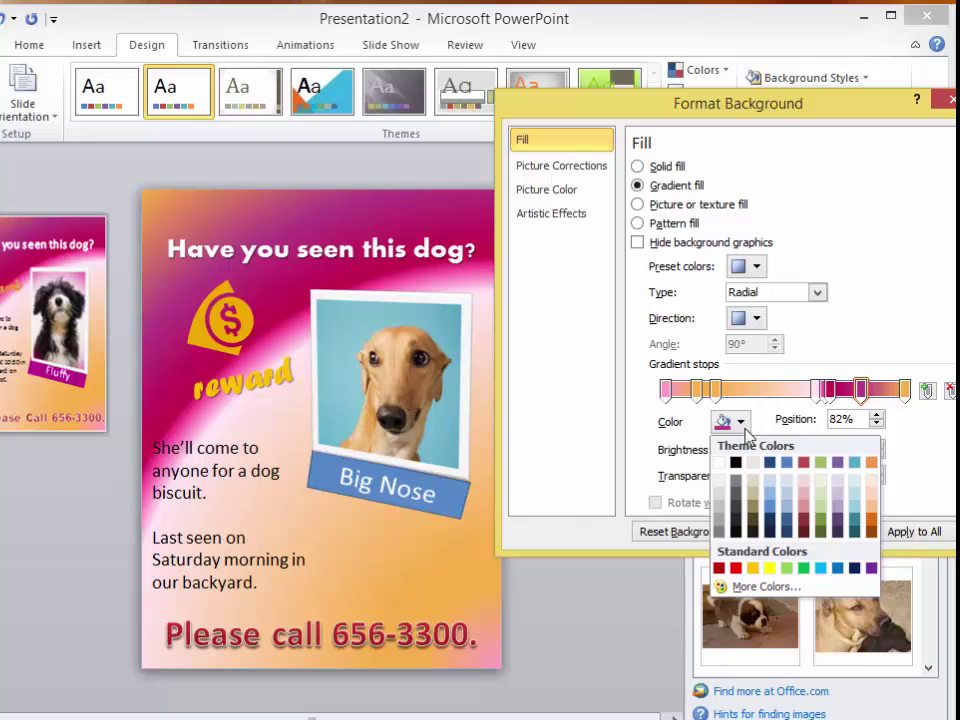
pyautogui.click(821, 463)
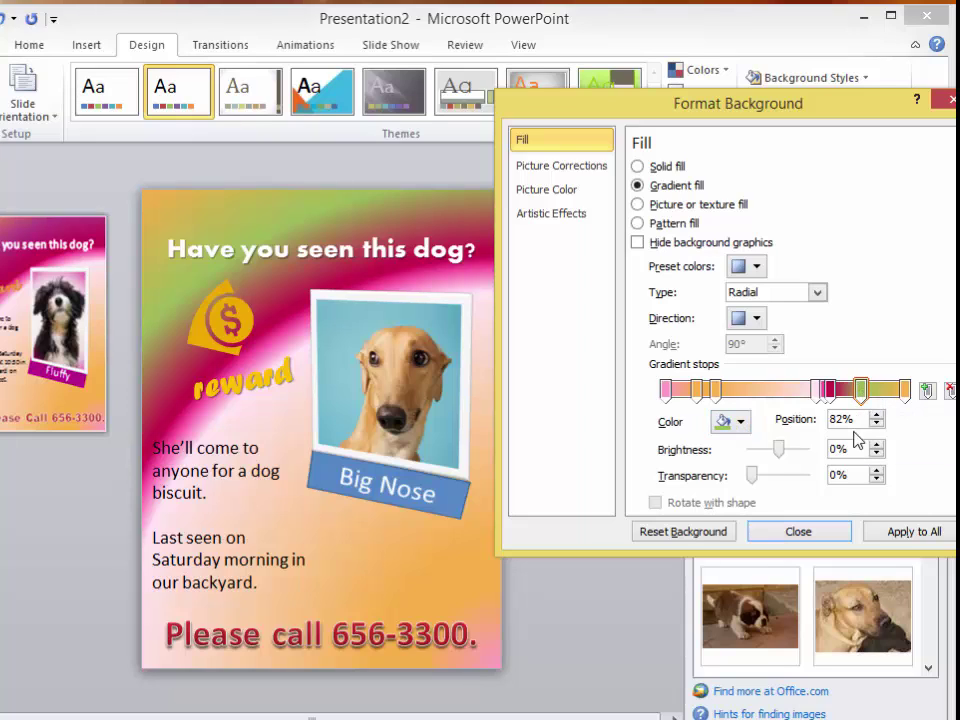
# Step: Delete the gradient stop at 82% and apply the background fill to all slides
pyautogui.click(950, 391)
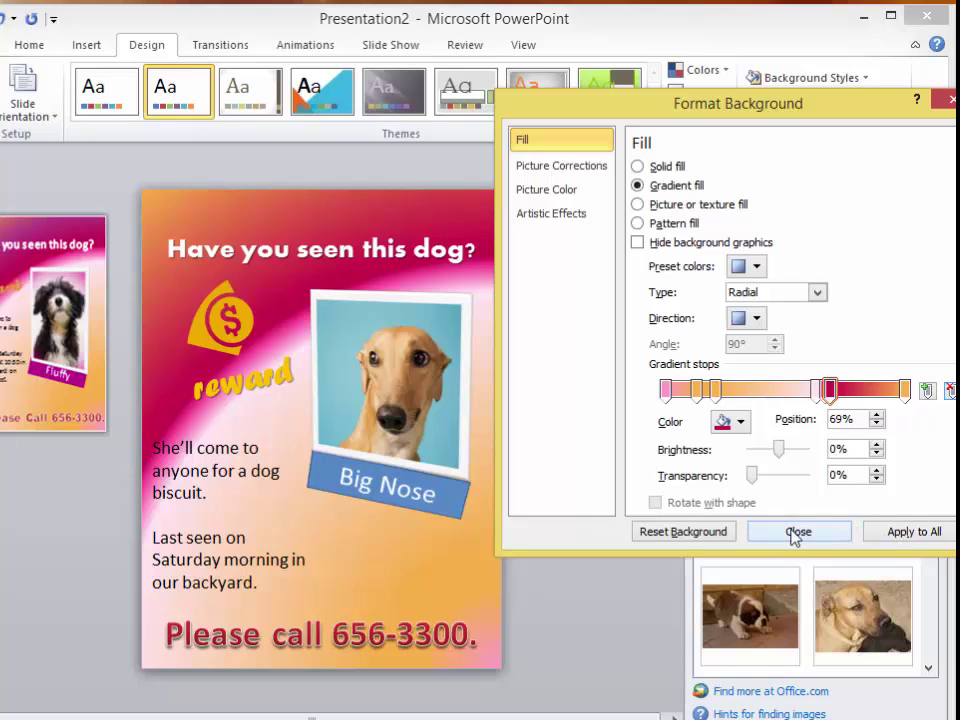
pyautogui.click(910, 536)
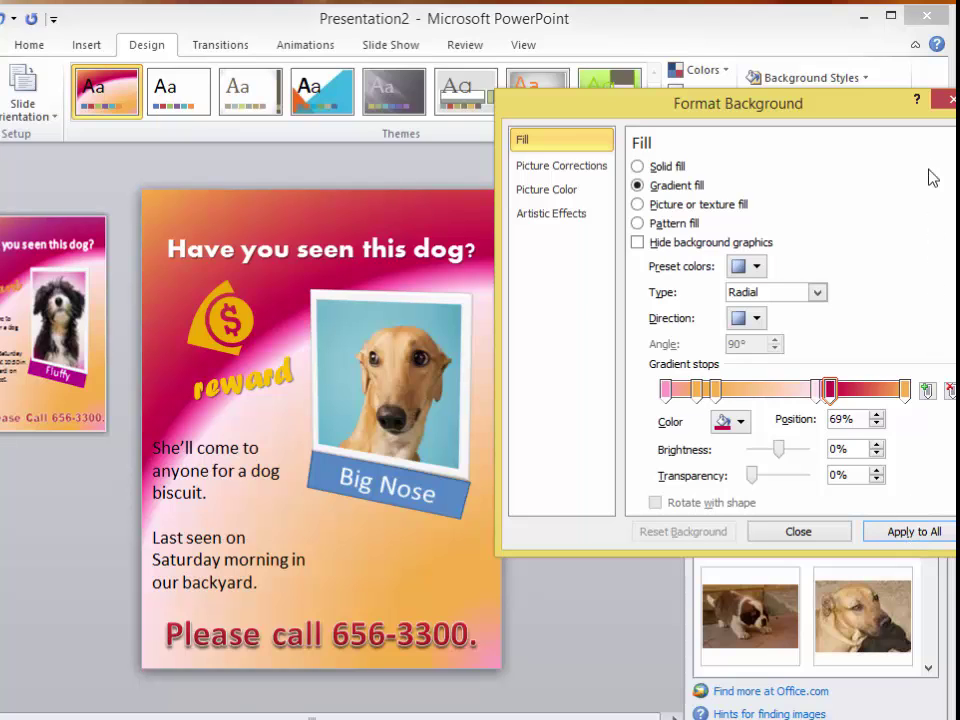
pyautogui.click(798, 531)
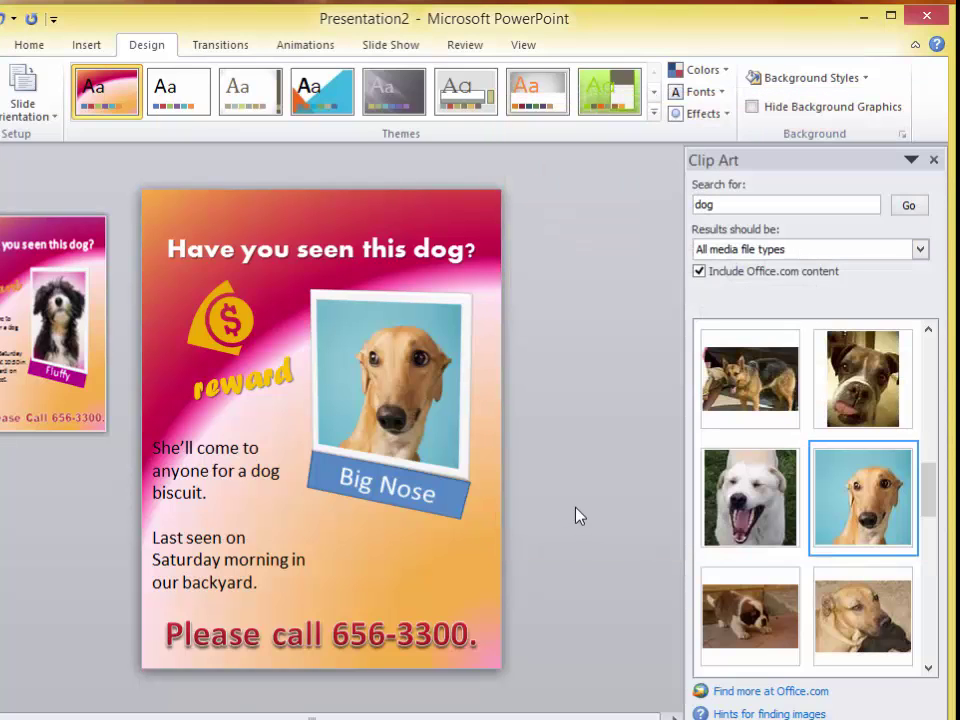